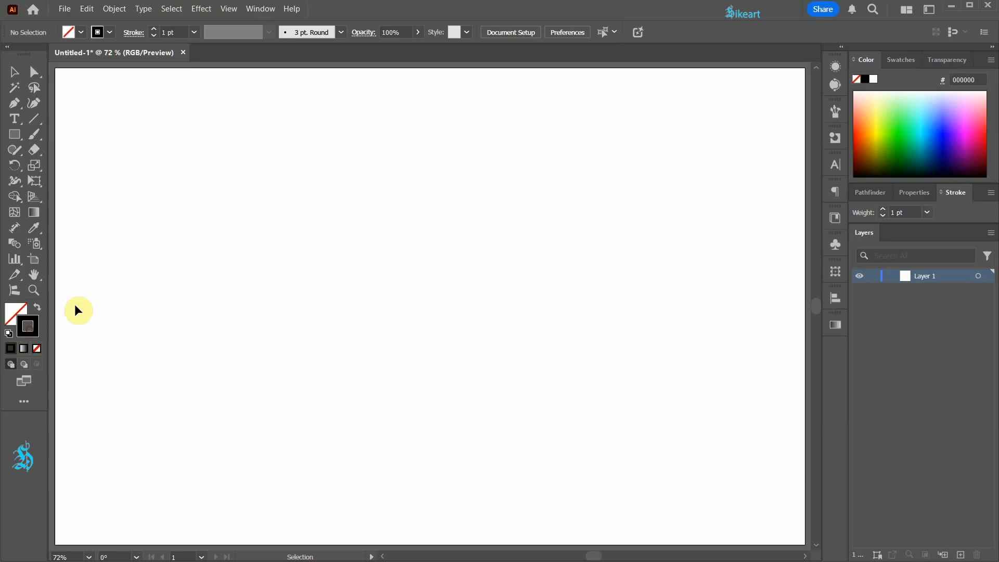
# Draw a straight vertical line about 760 px long near the artboard's left edge with the Pen tool
pyautogui.press('p')
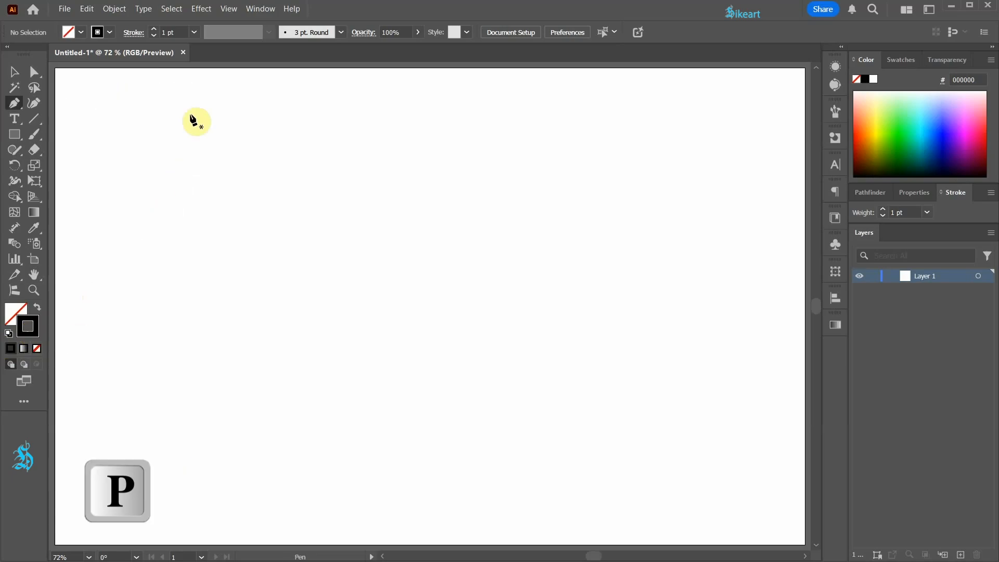
pyautogui.click(188, 101)
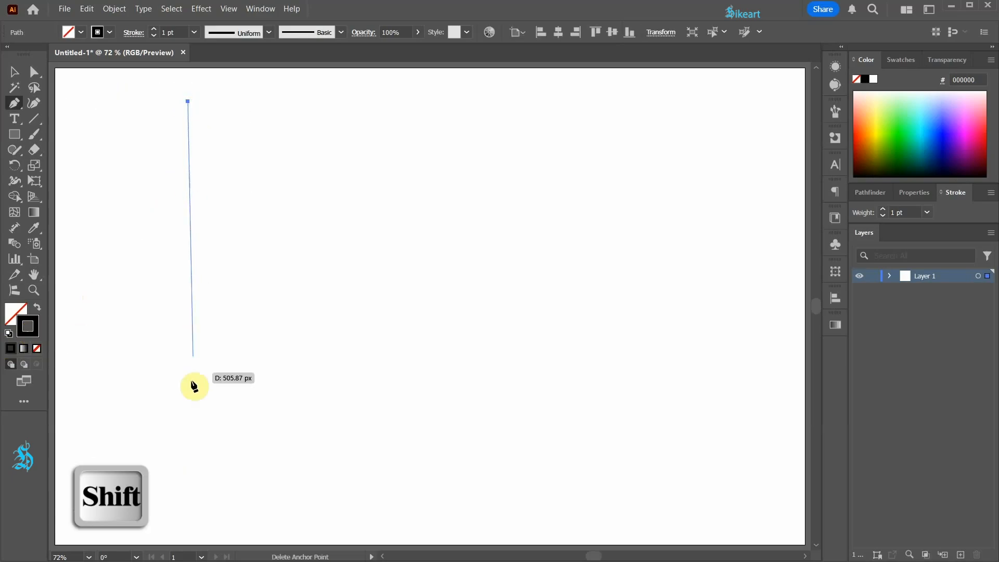
pyautogui.click(190, 516)
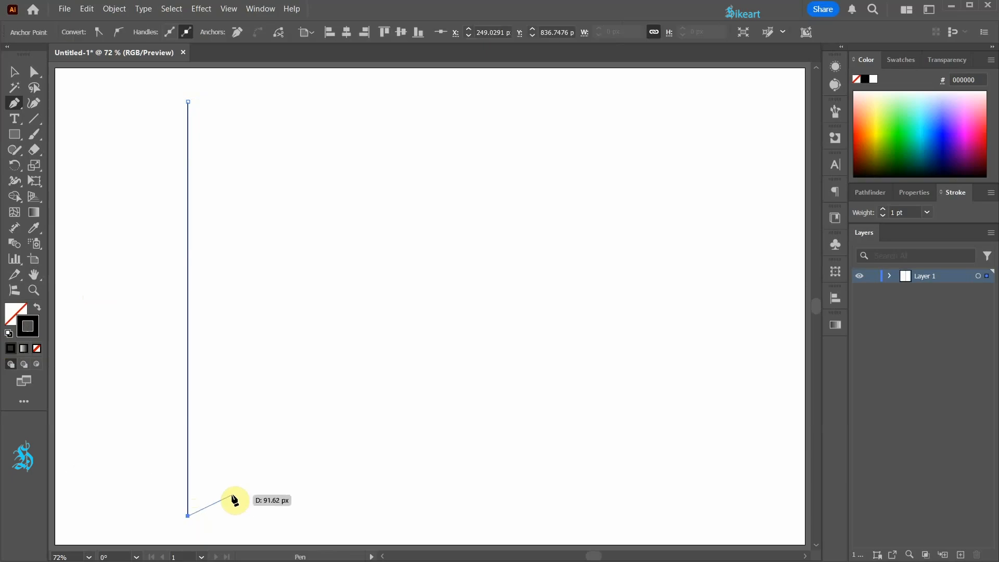
pyautogui.press('v')
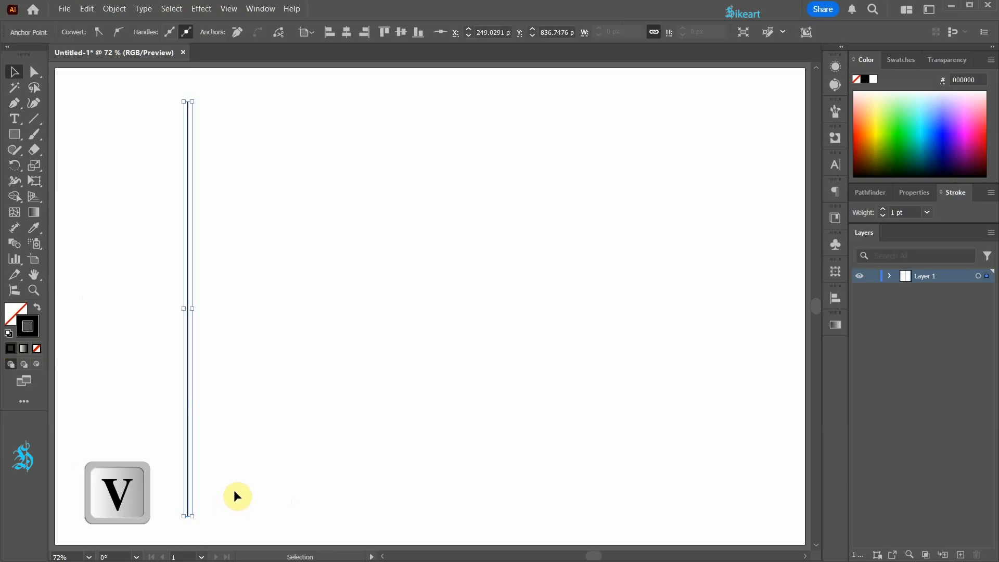
# Apply a Zig Zag effect to the vertical line with an absolute size of 20 px, 5 ridges per segment and smooth points
pyautogui.click(202, 9)
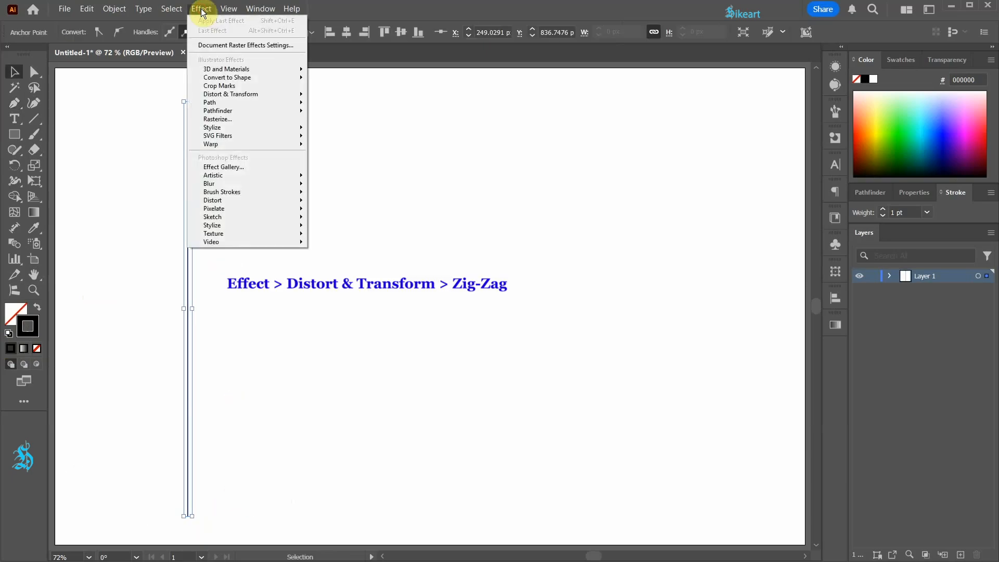
pyautogui.moveTo(283, 96)
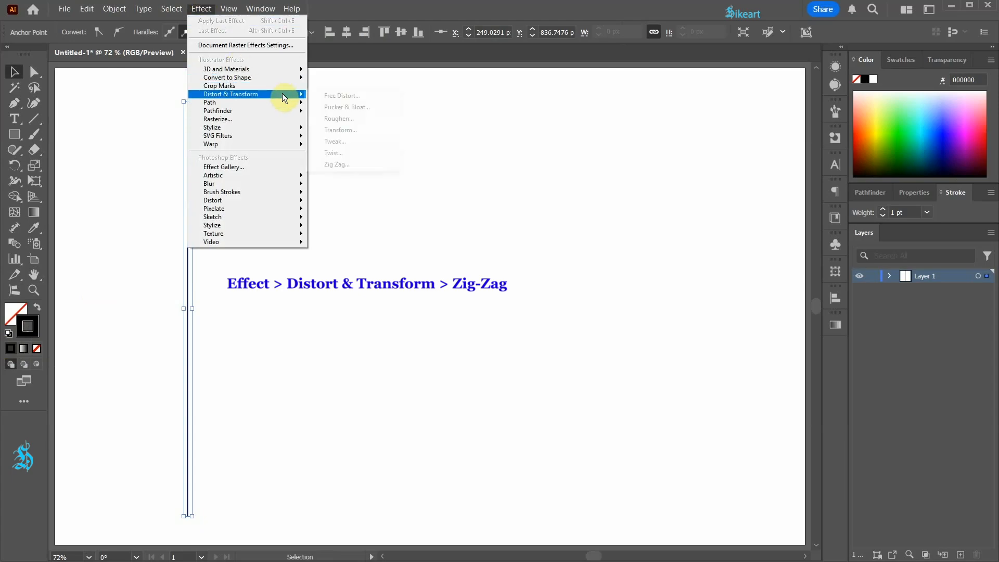
pyautogui.click(342, 164)
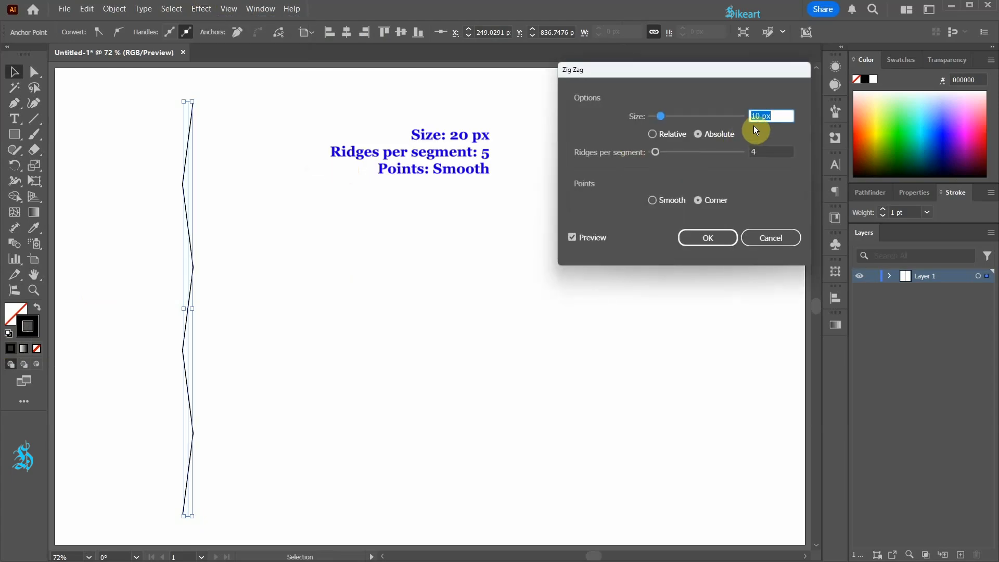
pyautogui.press('Up')
pyautogui.press('Up')
pyautogui.press('Up')
pyautogui.press('Up')
pyautogui.press('Up')
pyautogui.press('Up')
pyautogui.press('Up')
pyautogui.press('Up')
pyautogui.press('Up')
pyautogui.press('Up')
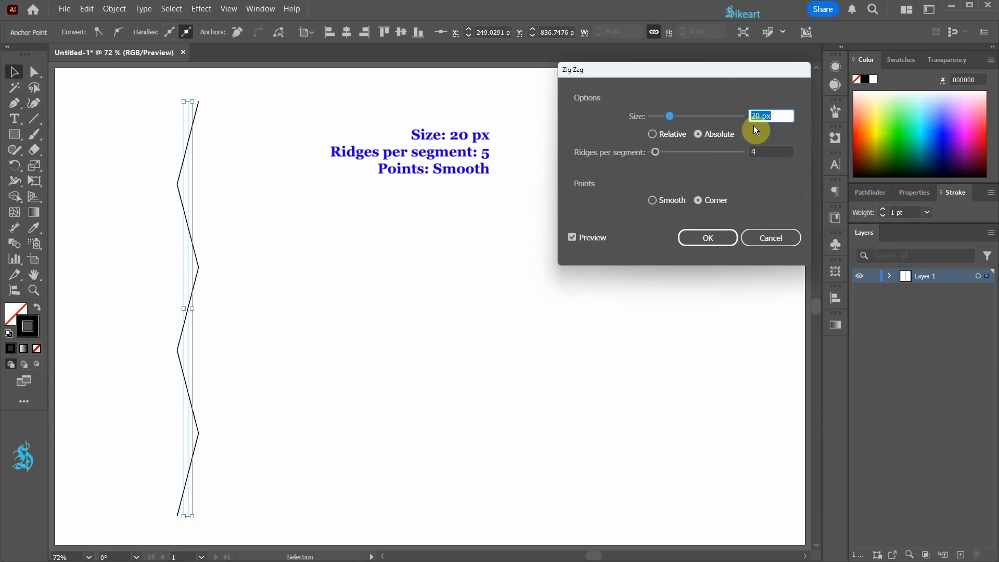
pyautogui.press('Tab')
pyautogui.press('Up')
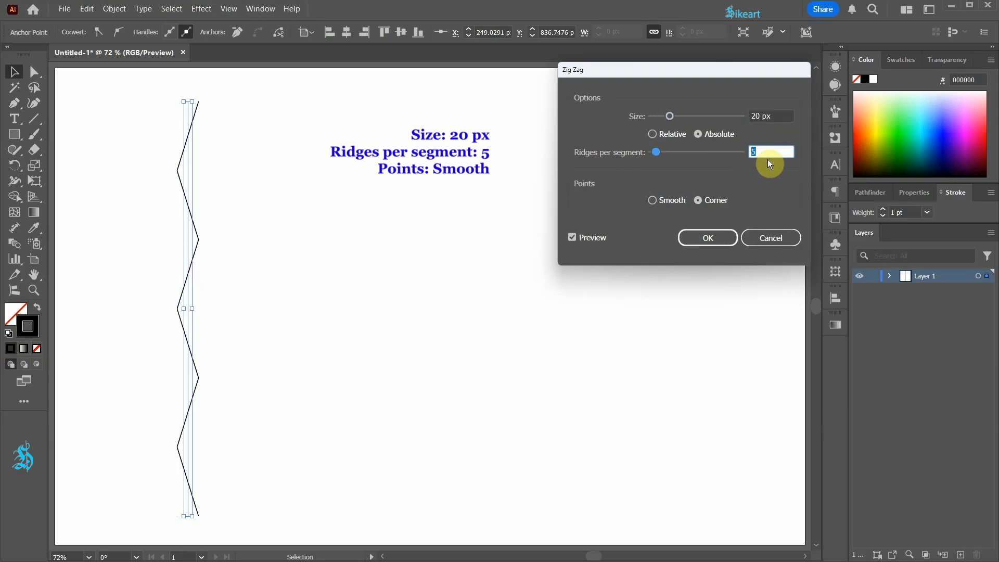
pyautogui.click(652, 200)
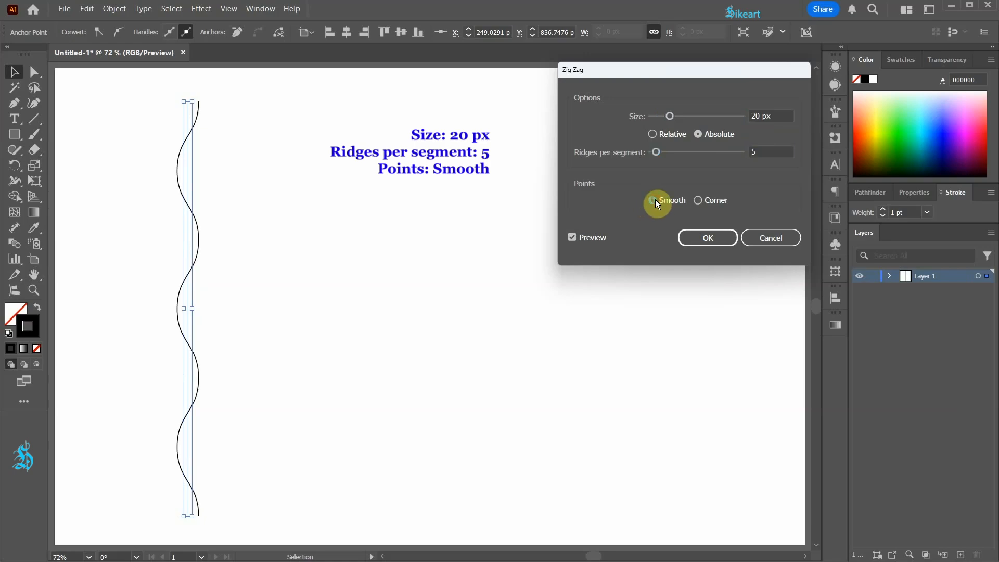
pyautogui.click(721, 239)
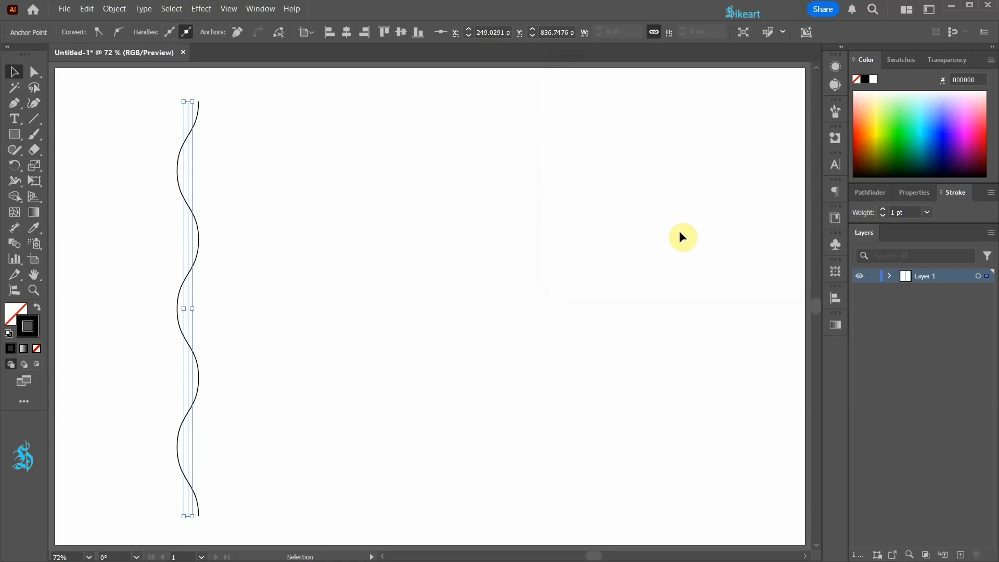
# Expand the appearance of the wavy line and deselect it
pyautogui.click(106, 12)
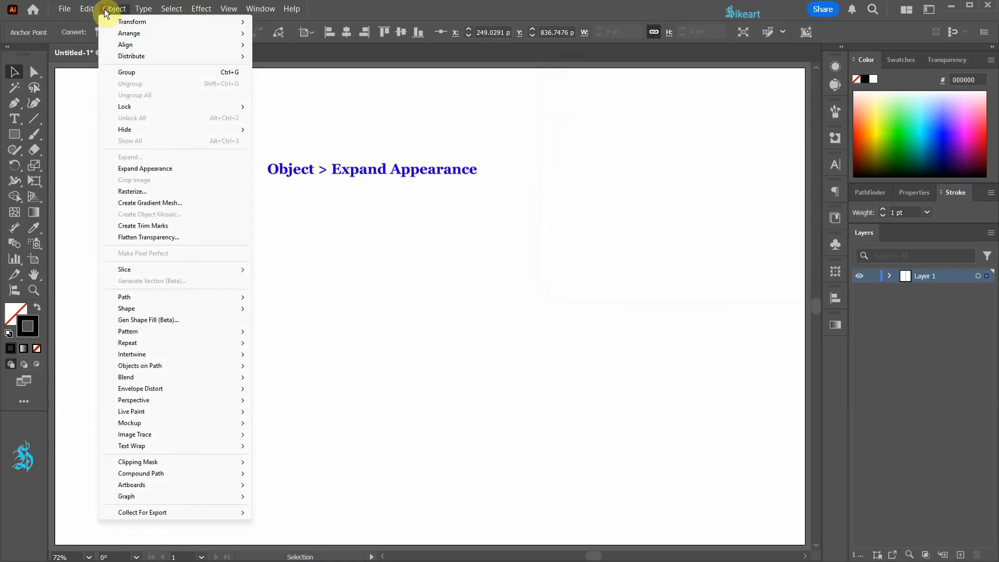
pyautogui.click(167, 169)
pyautogui.click(244, 183)
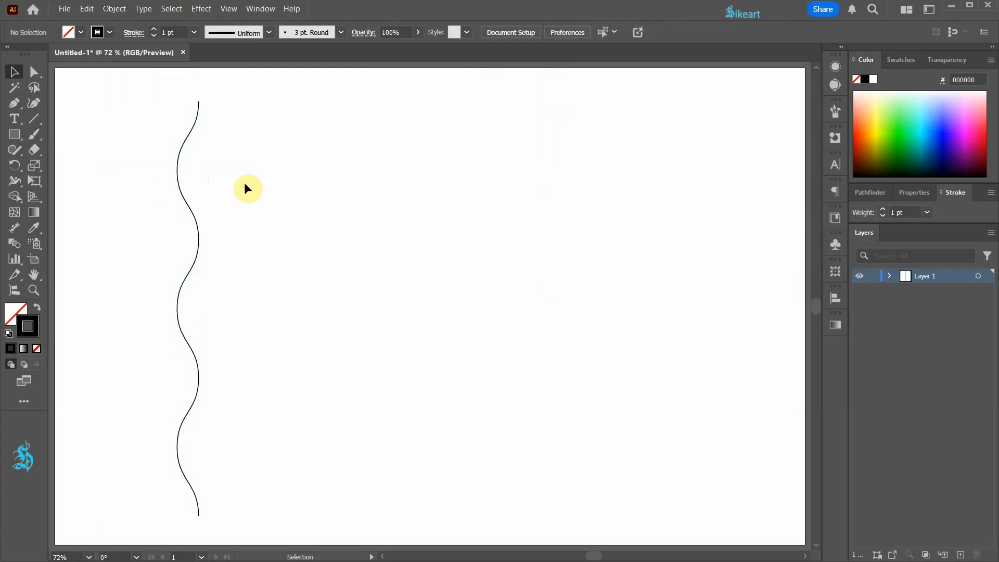
# Draw a short horizontal guide line rightward from the wavy line's uppermost left-hand anchor with the Pen tool
pyautogui.press('p')
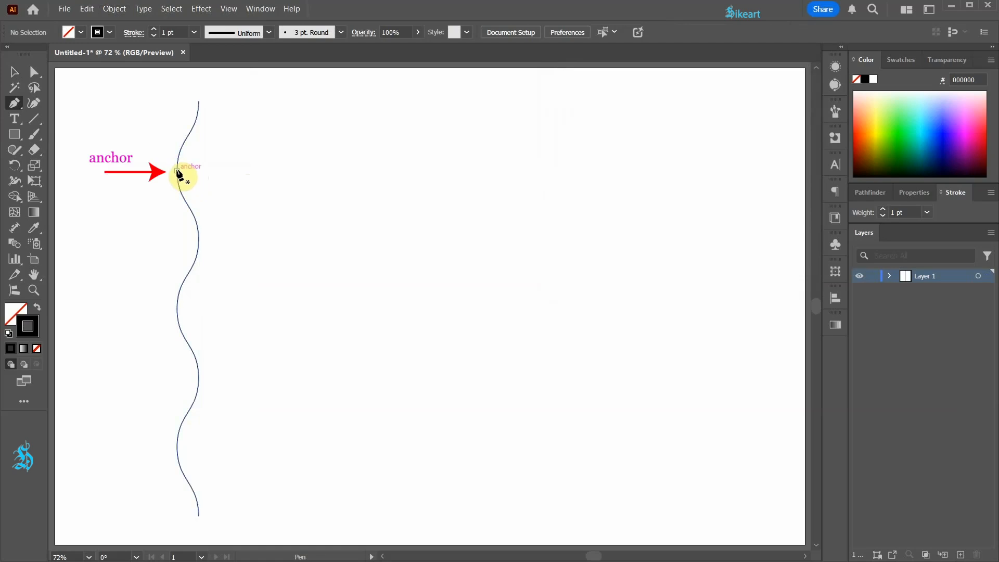
pyautogui.moveTo(177, 171); pyautogui.dragTo(285, 179)
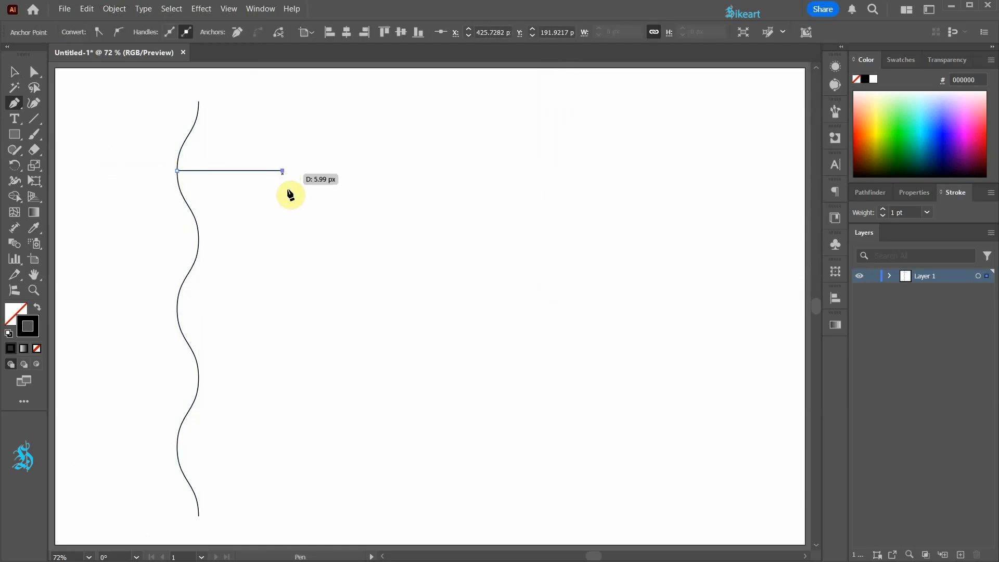
pyautogui.press('v')
pyautogui.click(294, 209)
# Duplicate the wavy line straight down until its top end meets the horizontal guide line, and delete the guide line
pyautogui.click(199, 113)
pyautogui.moveTo(200, 113); pyautogui.dragTo(199, 186)
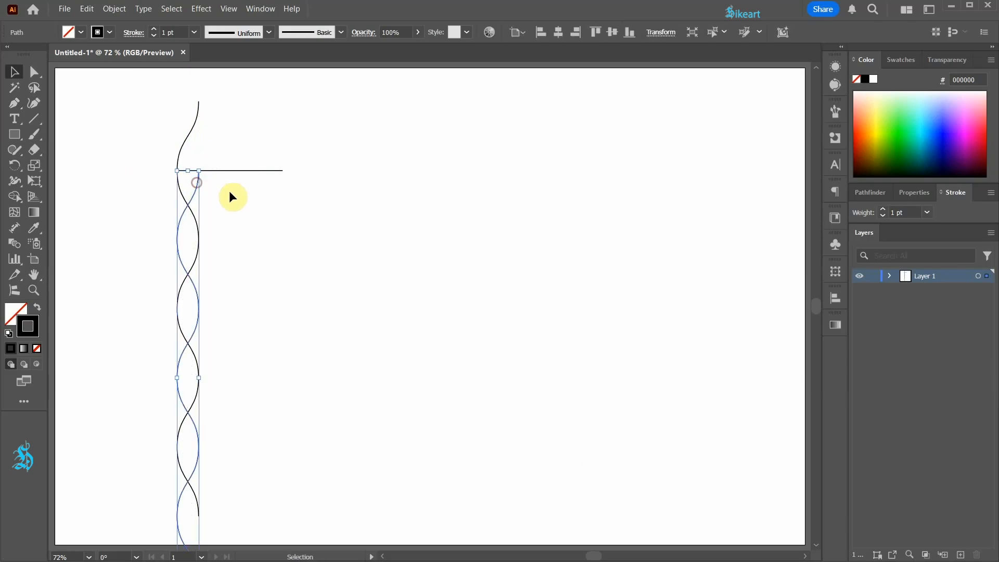
pyautogui.click(253, 170)
pyautogui.press('Delete')
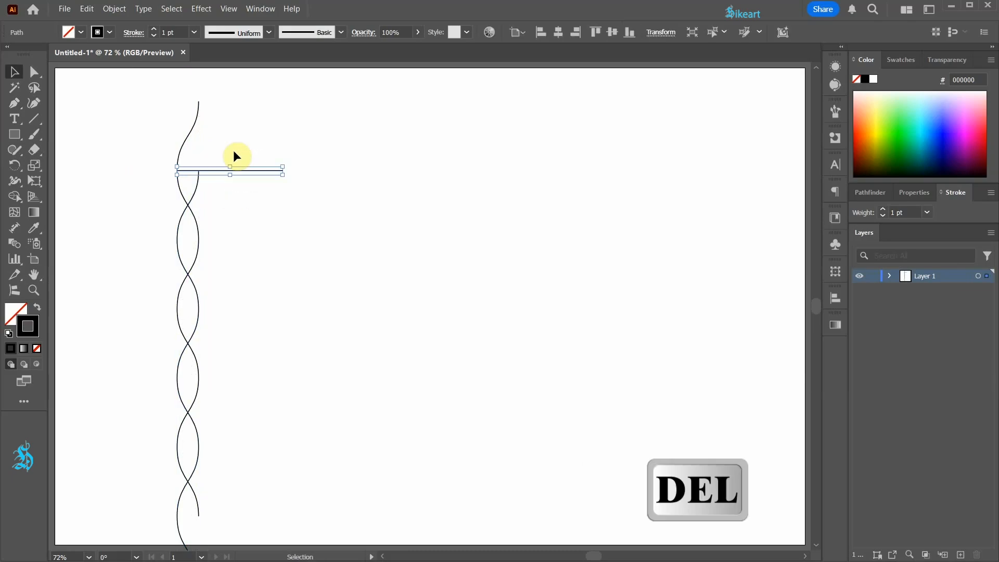
# Move the duplicate wave to the left of the original and blend the two waves with 12 specified steps
pyautogui.moveTo(198, 191); pyautogui.dragTo(143, 196)
pyautogui.moveTo(96, 140); pyautogui.dragTo(276, 313)
pyautogui.doubleClick(12, 247)
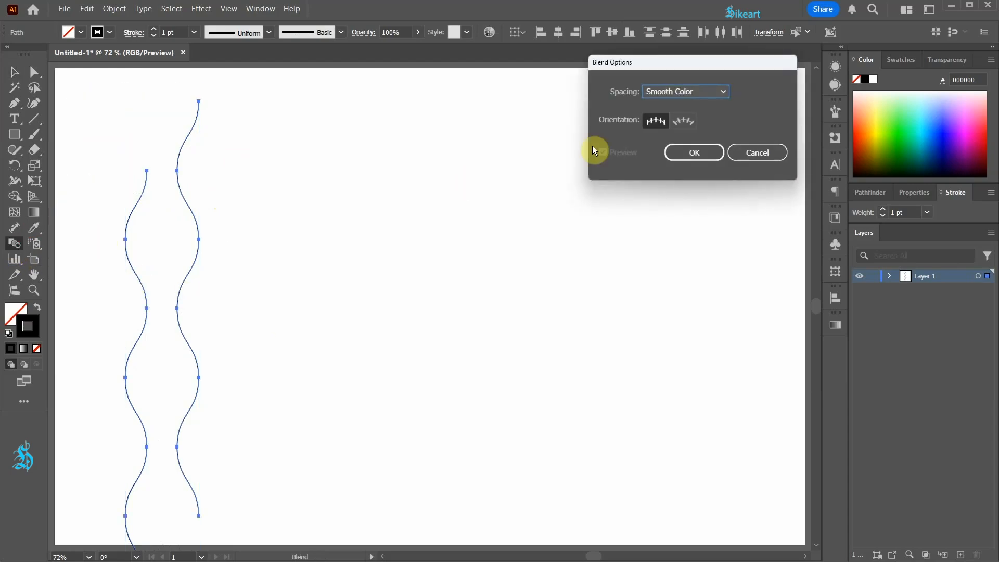
pyautogui.click(723, 92)
pyautogui.click(702, 121)
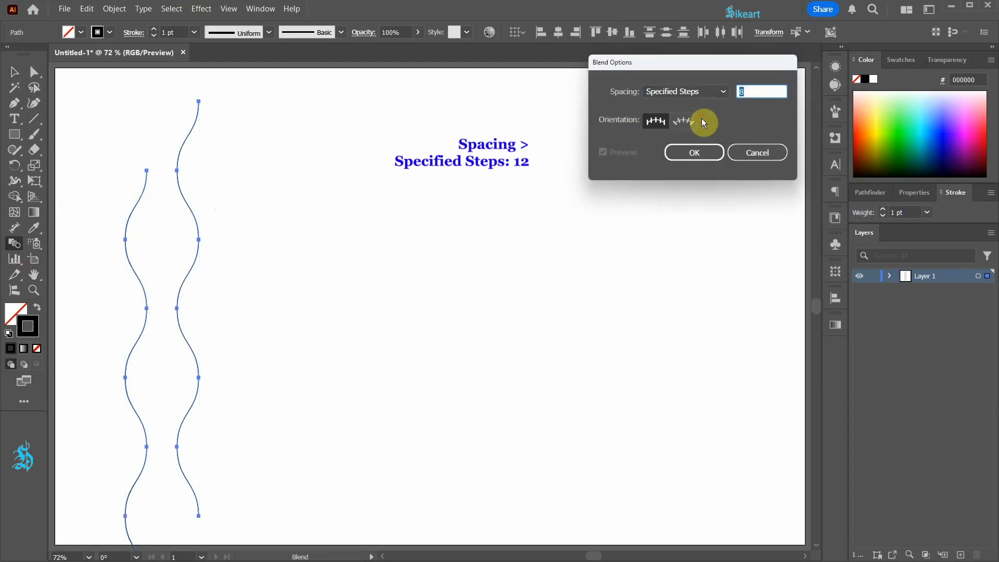
pyautogui.press('Up')
pyautogui.press('Up')
pyautogui.press('Up')
pyautogui.press('Up')
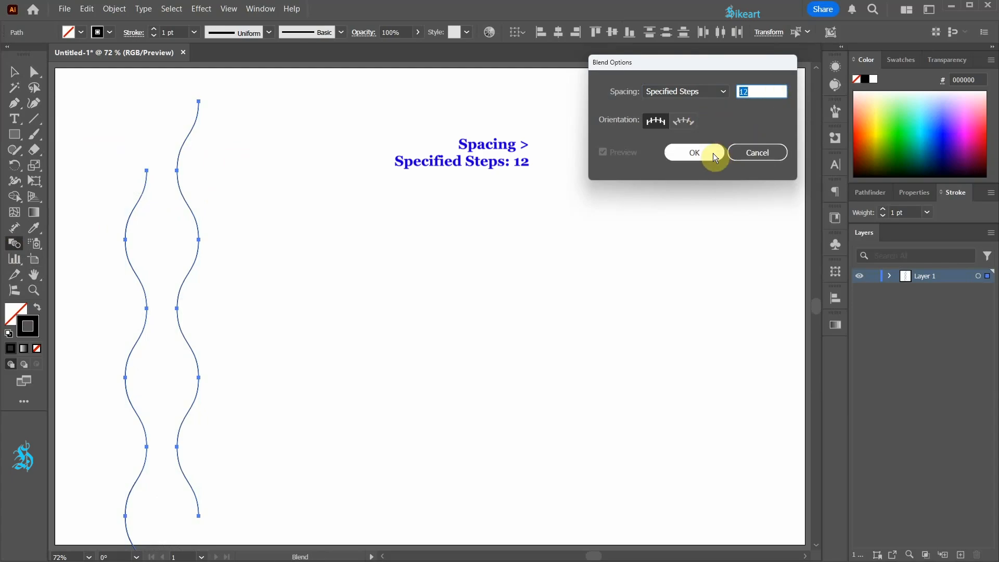
pyautogui.click(709, 152)
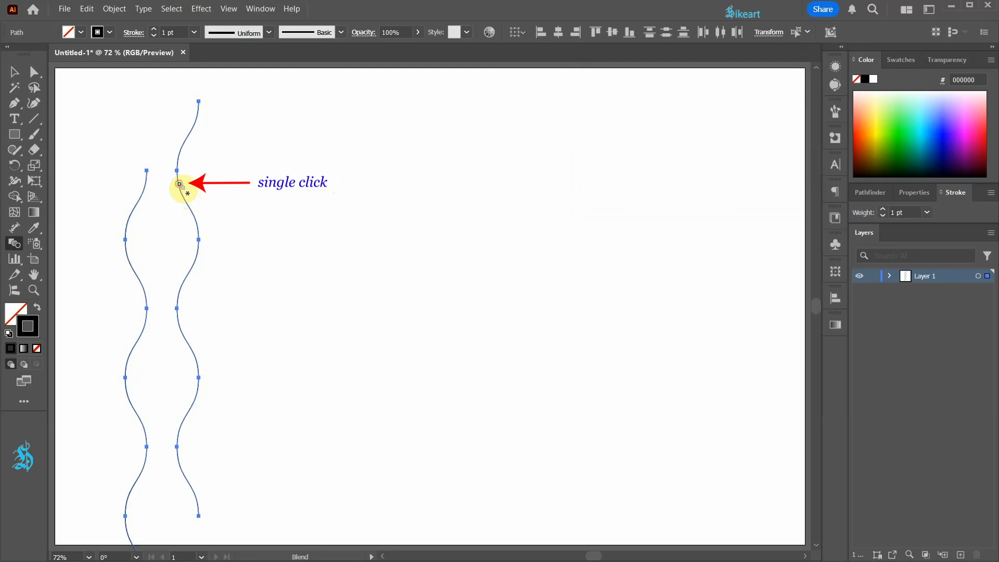
pyautogui.click(146, 187)
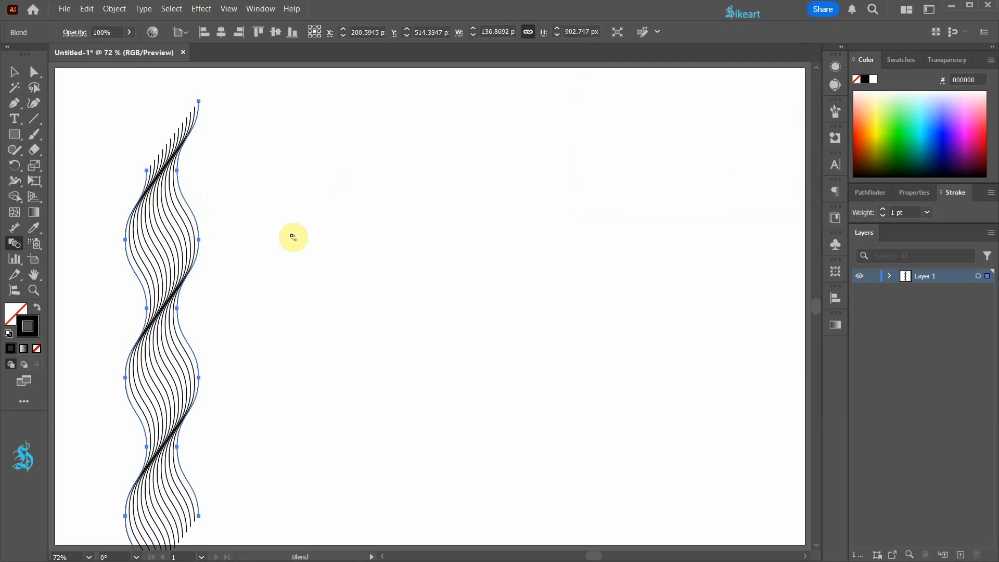
# Set the blended waves' stroke weight to 2 pt
pyautogui.click(884, 209)
pyautogui.click(884, 209)
pyautogui.click(883, 214)
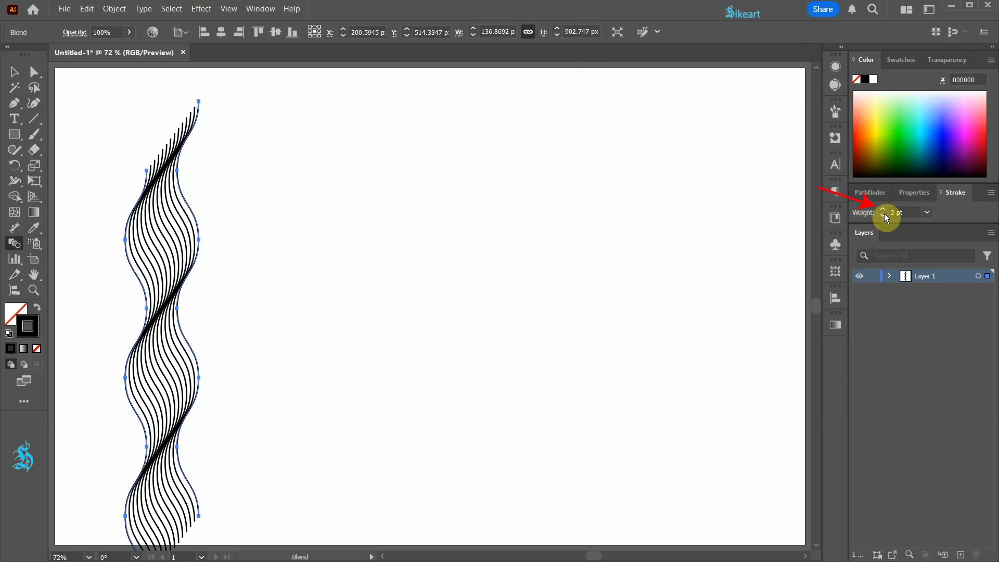
pyautogui.press('v')
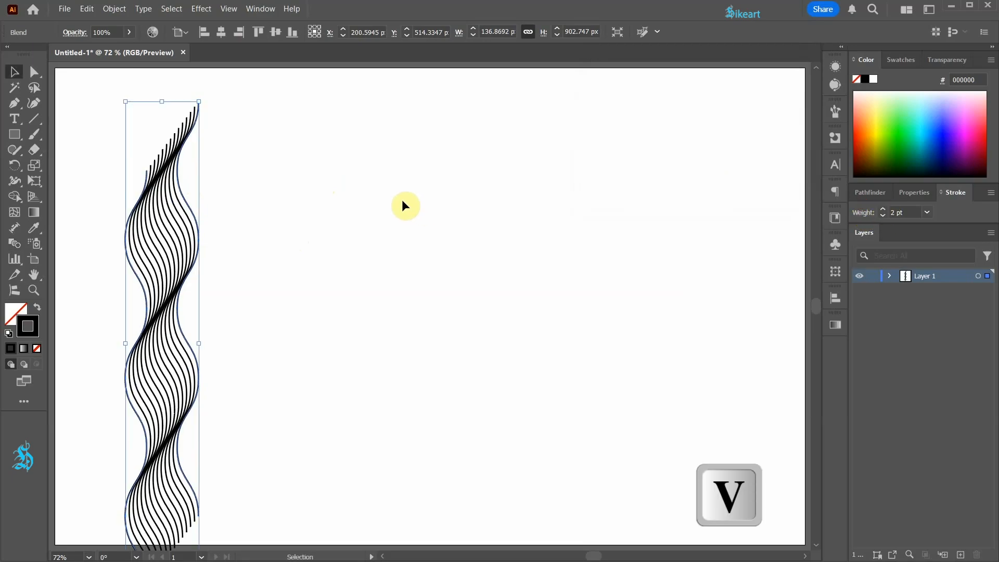
# Create a reflected copy of the blend across the horizontal axis
pyautogui.press('o')
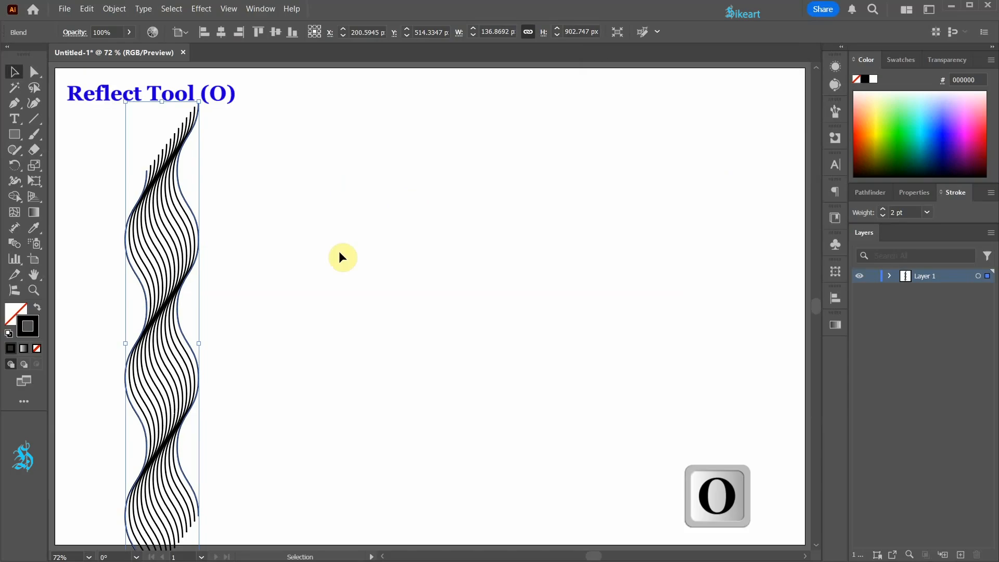
pyautogui.press('o')
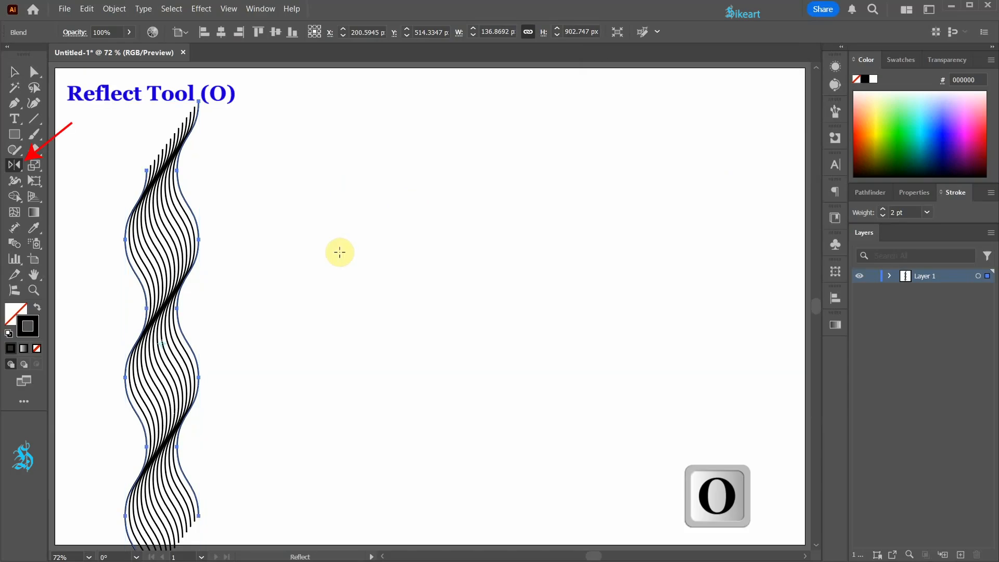
pyautogui.press('Return')
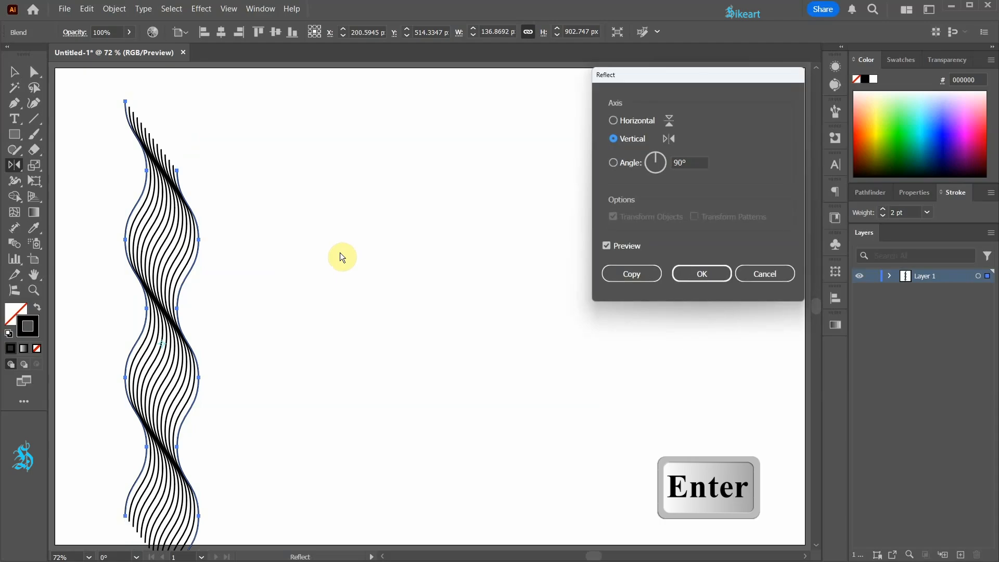
pyautogui.click(613, 121)
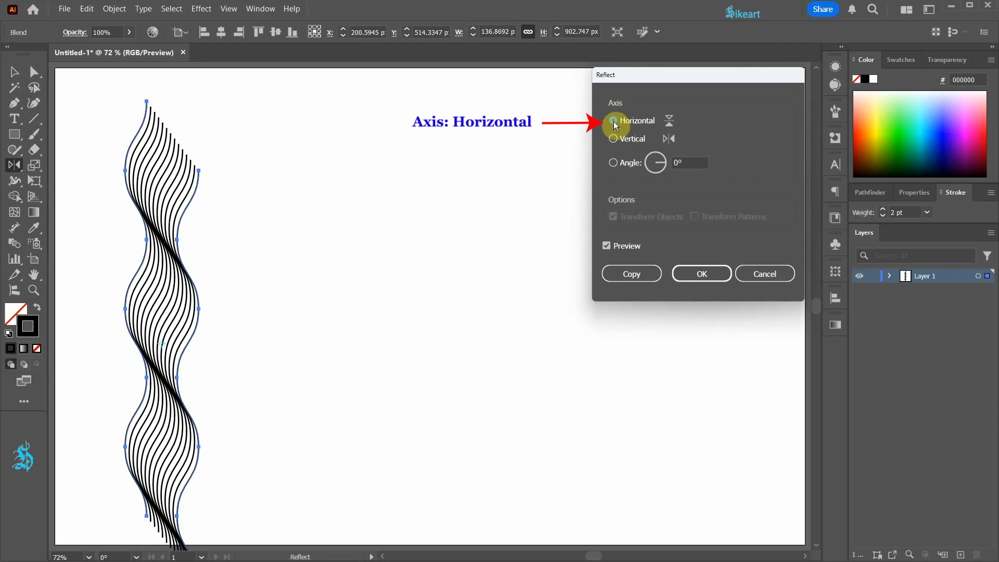
pyautogui.click(636, 271)
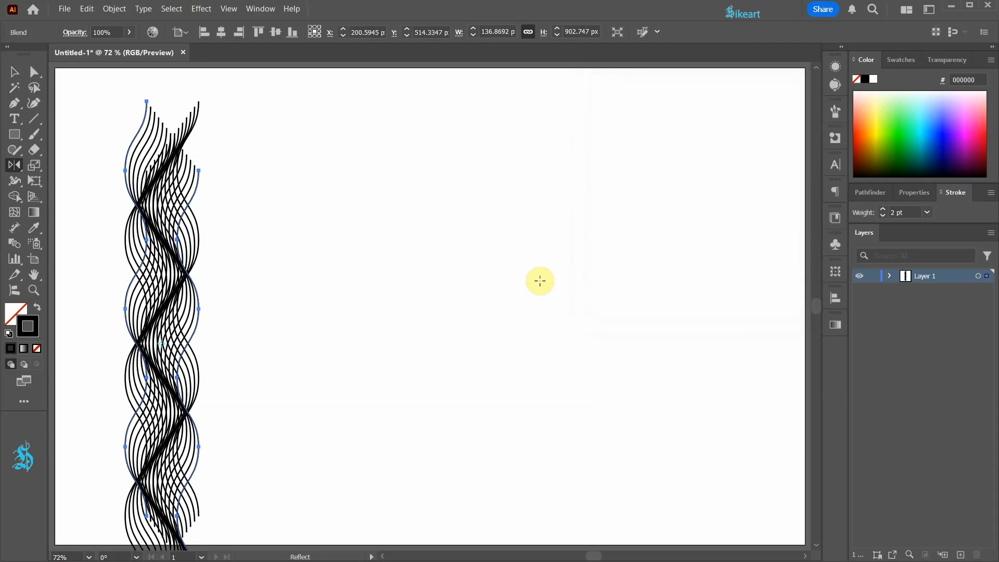
# Move the reflected blend right so its left edge wave coincides with the original blend's right edge wave, and deselect it
pyautogui.press('v')
pyautogui.moveTo(209, 307); pyautogui.dragTo(247, 295)
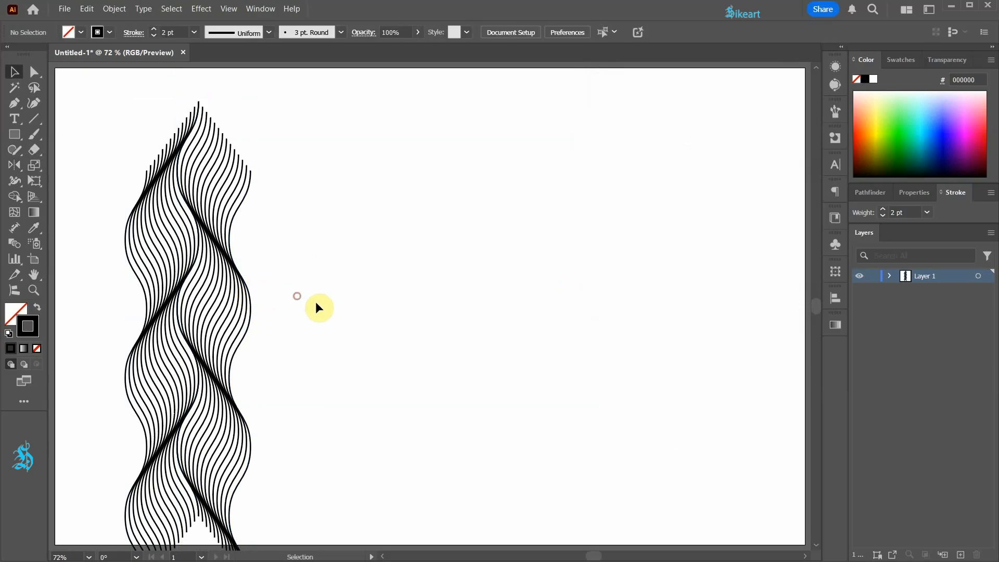
pyautogui.click(312, 303)
# Select both blends and expand them with Object, Fill and Stroke enabled
pyautogui.moveTo(103, 206); pyautogui.dragTo(319, 406)
pyautogui.click(115, 10)
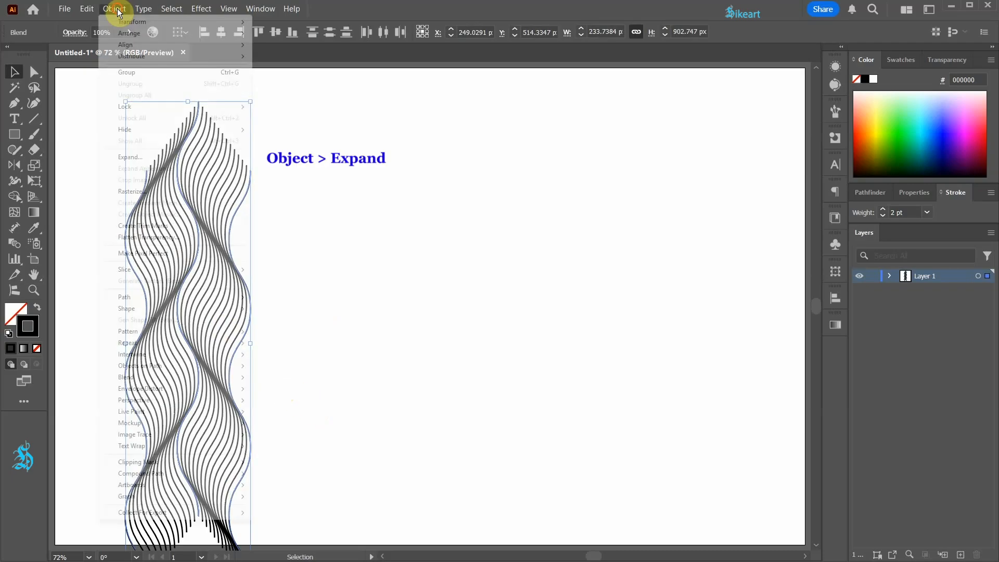
pyautogui.click(139, 158)
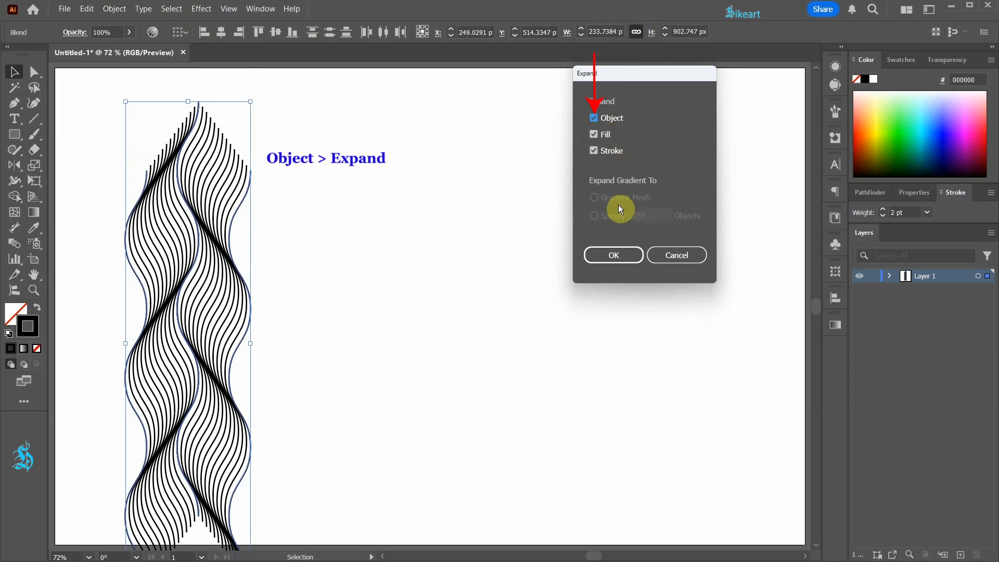
pyautogui.click(623, 261)
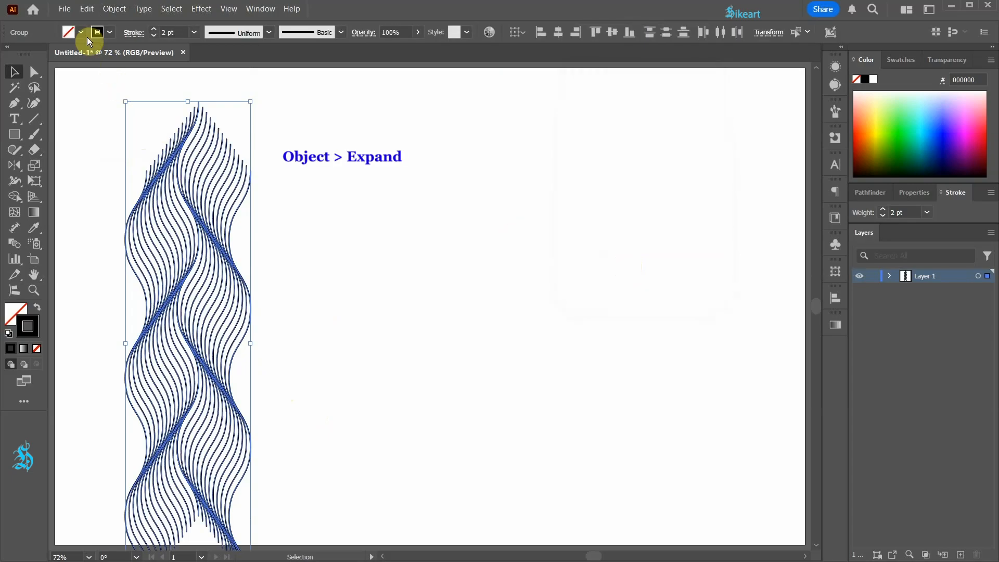
# Expand the fill and stroke of the selected wave artwork, ungroup all of it, and deselect it
pyautogui.click(113, 9)
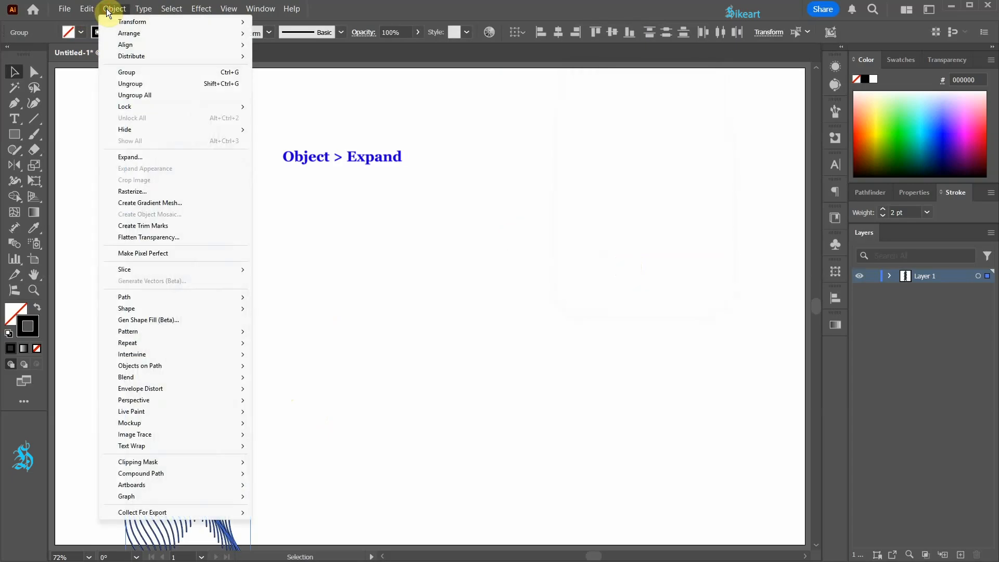
pyautogui.click(130, 157)
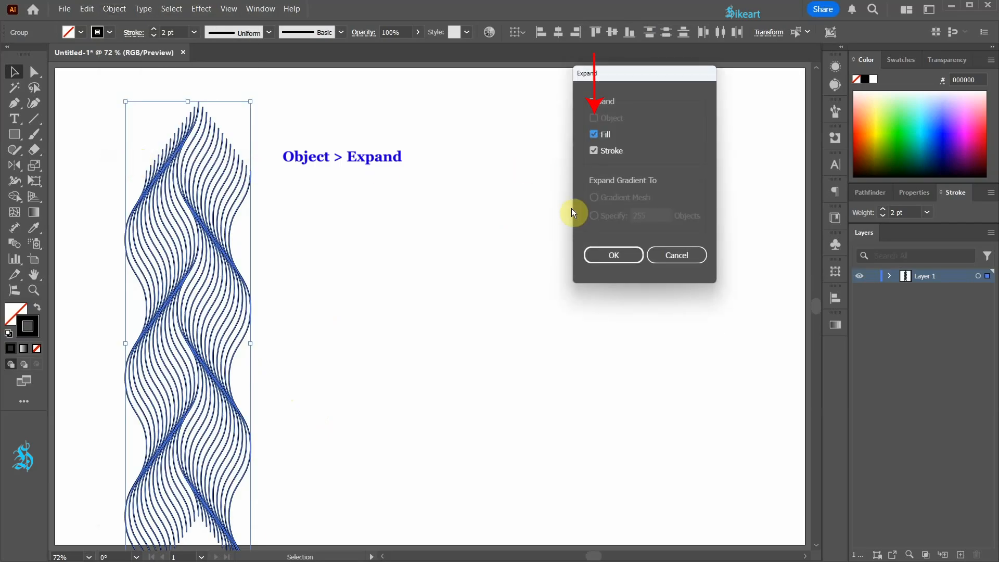
pyautogui.click(605, 260)
pyautogui.click(121, 16)
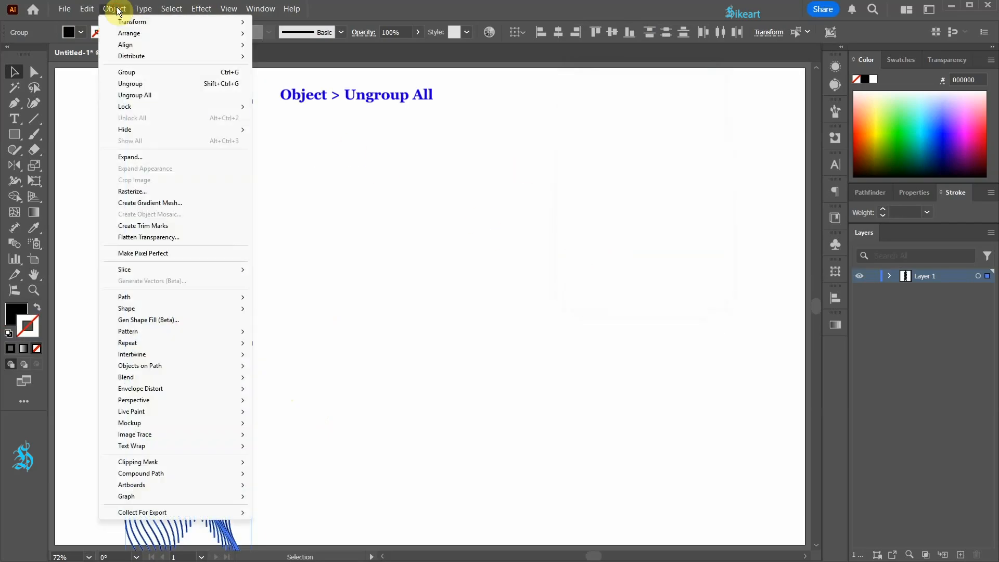
pyautogui.click(161, 95)
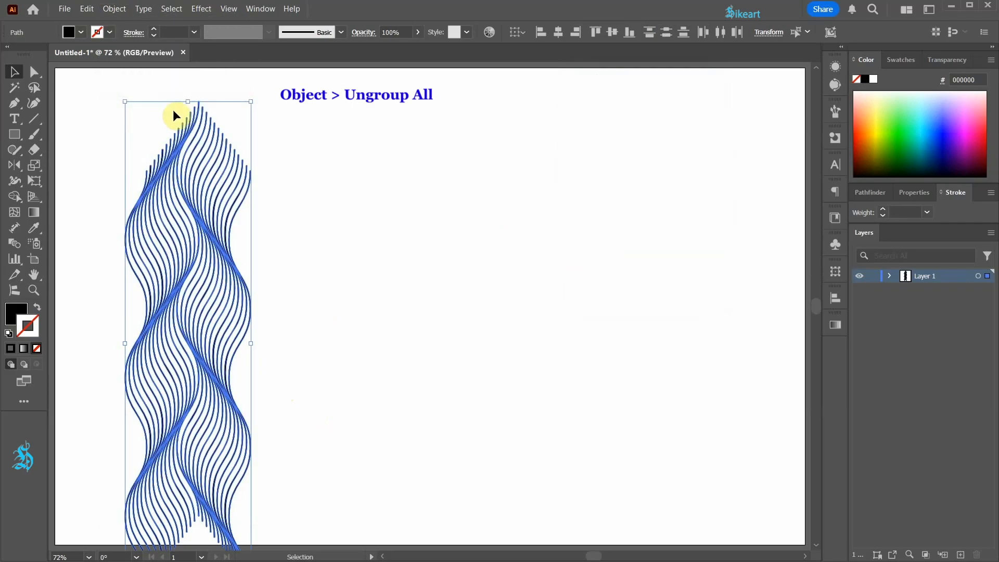
pyautogui.click(307, 194)
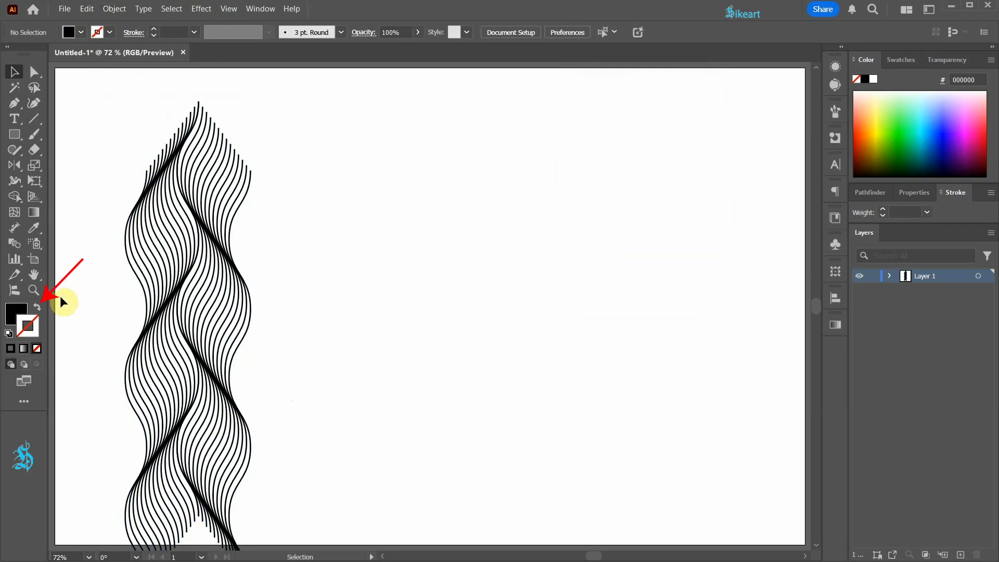
# Draw a horizontal pink (FF6E86) line with no fill from the upper outermost anchor of the left edge wave to beyond the braid's right side
pyautogui.click(41, 305)
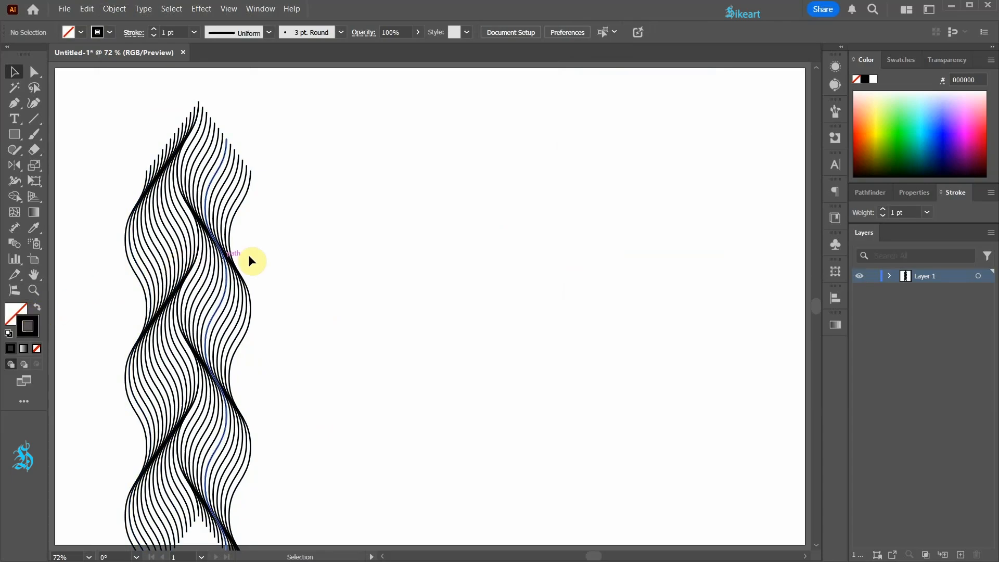
pyautogui.click(977, 107)
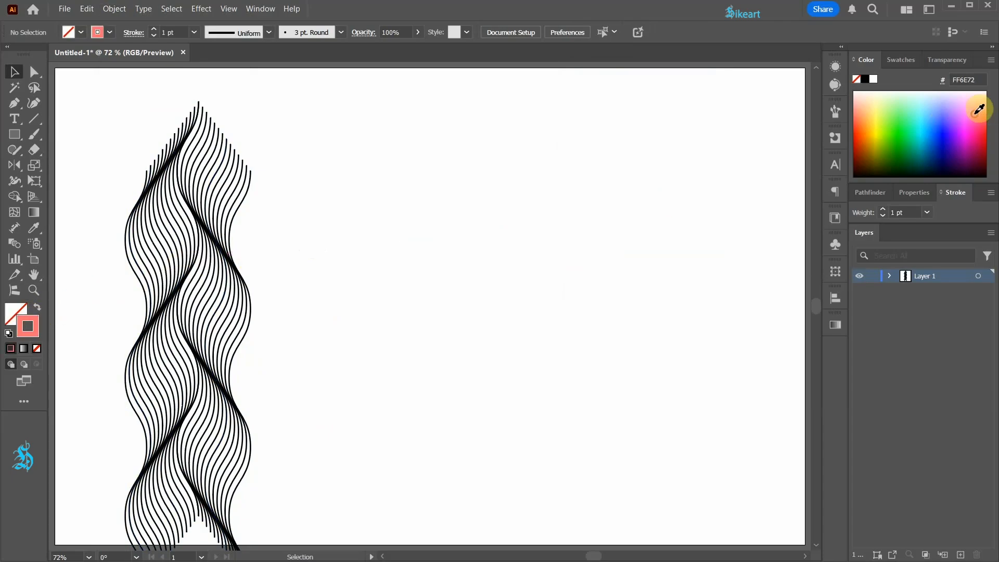
pyautogui.press('p')
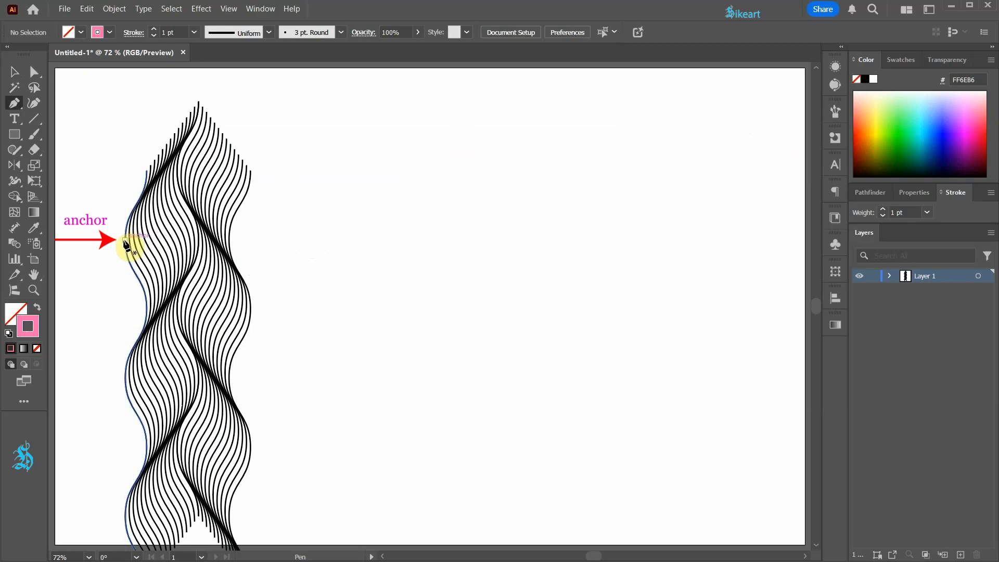
pyautogui.click(125, 240)
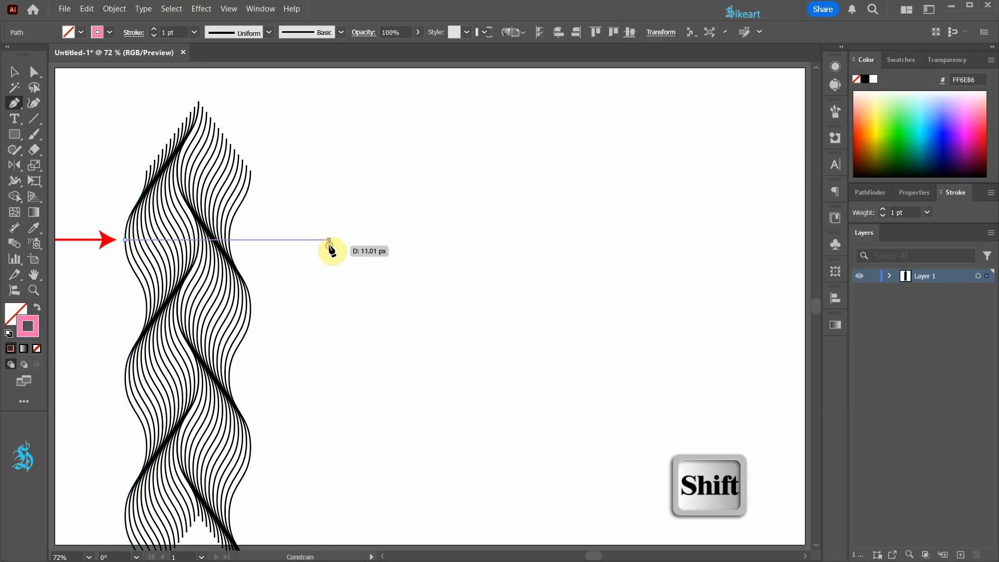
pyautogui.click(328, 239)
pyautogui.press('Escape')
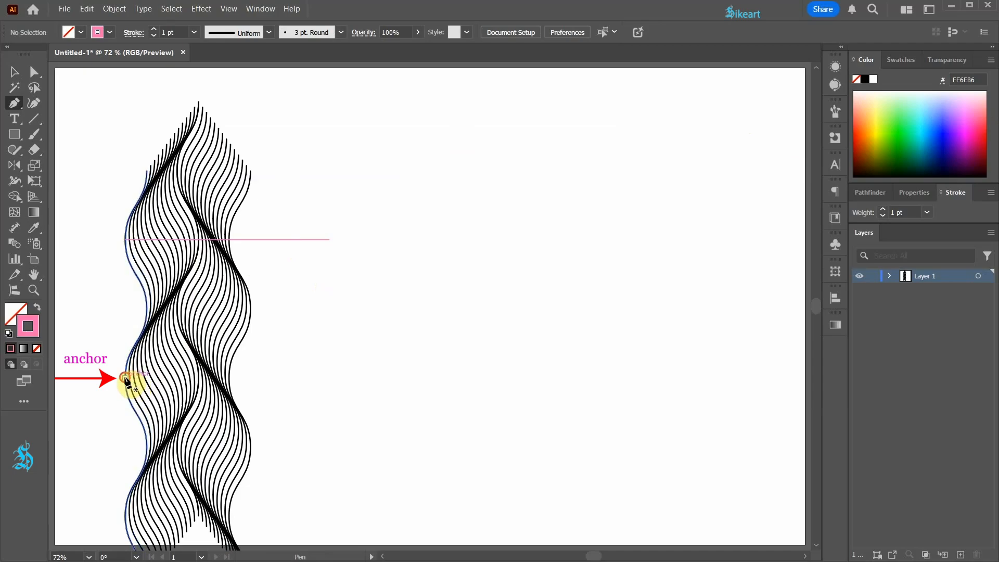
# Draw a second horizontal pink line of the same length from the next outermost anchor down on the left edge wave
pyautogui.click(124, 378)
pyautogui.click(329, 379)
pyautogui.press('v')
# Move both pink lines horizontally left so they extend past both sides of the braid, and deselect them
pyautogui.moveTo(427, 419); pyautogui.dragTo(284, 206)
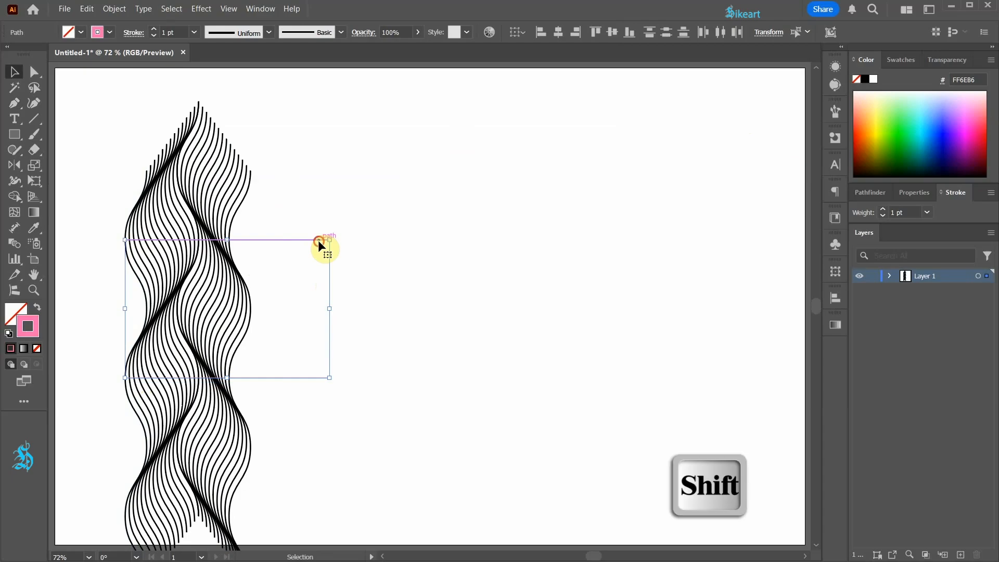
pyautogui.moveTo(290, 241); pyautogui.dragTo(270, 244)
pyautogui.click(332, 263)
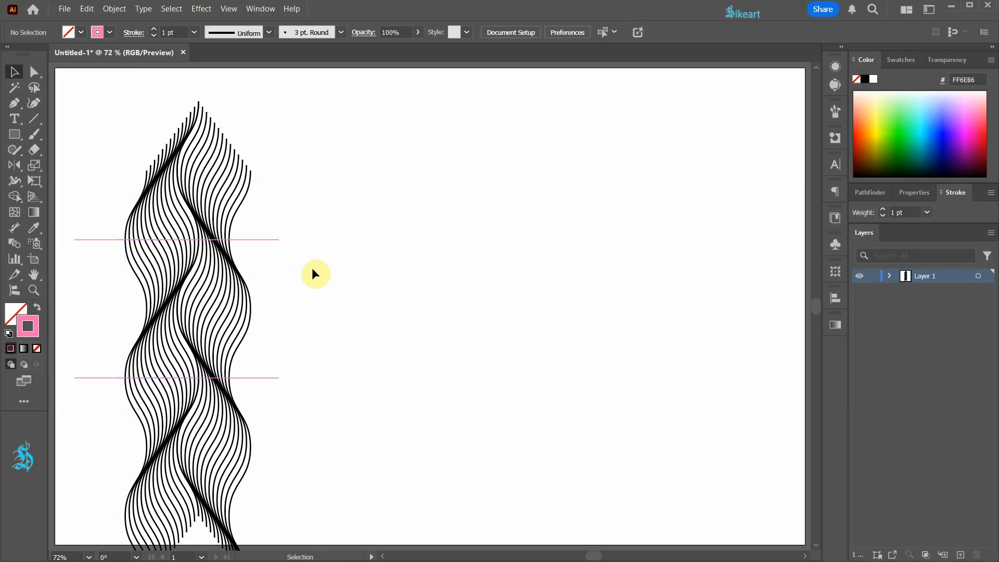
# Select the waves and both pink lines, and erase the wave parts above the upper line and below the lower line with Shape Builder
pyautogui.moveTo(112, 260); pyautogui.dragTo(311, 340)
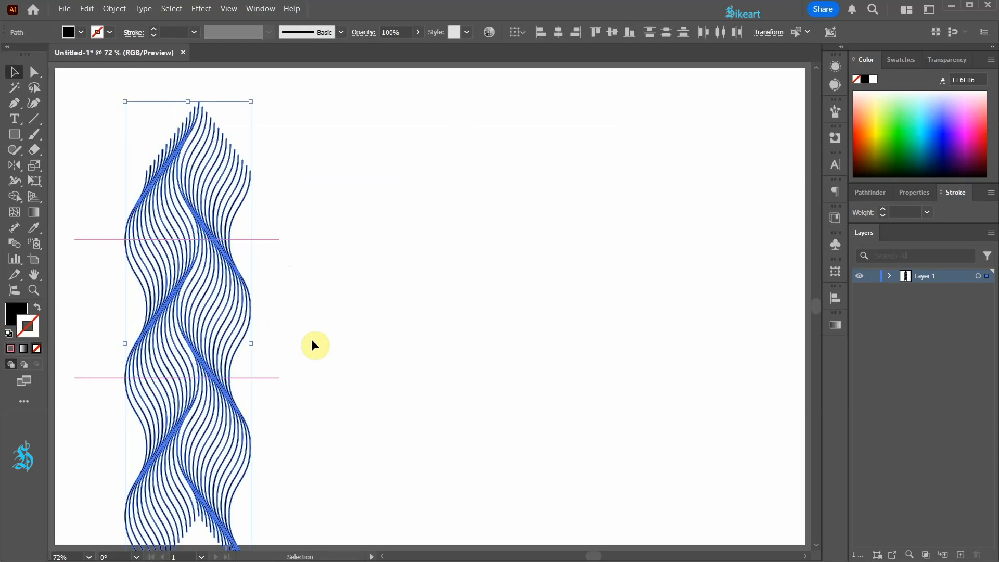
pyautogui.moveTo(126, 264); pyautogui.dragTo(126, 264)
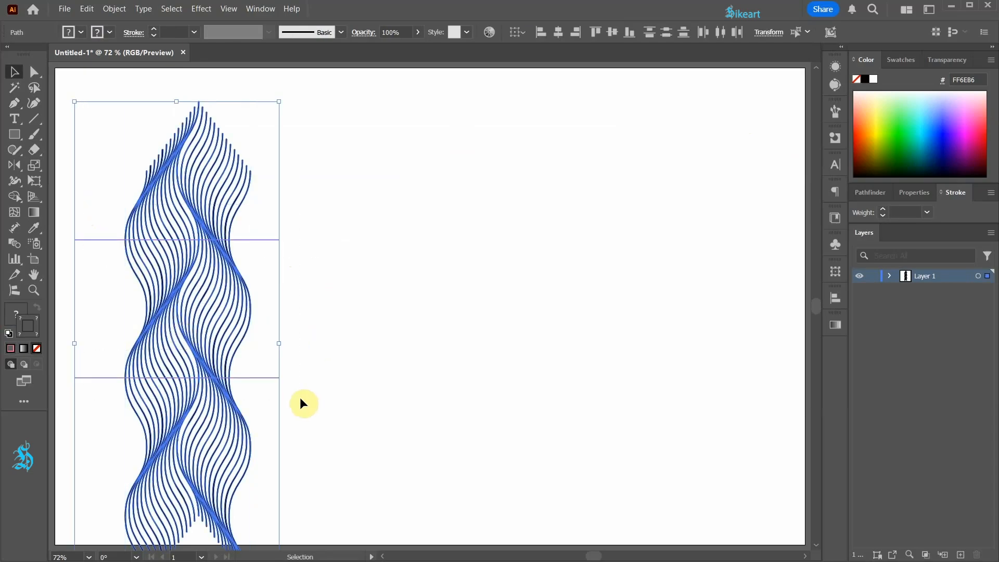
pyautogui.click(15, 197)
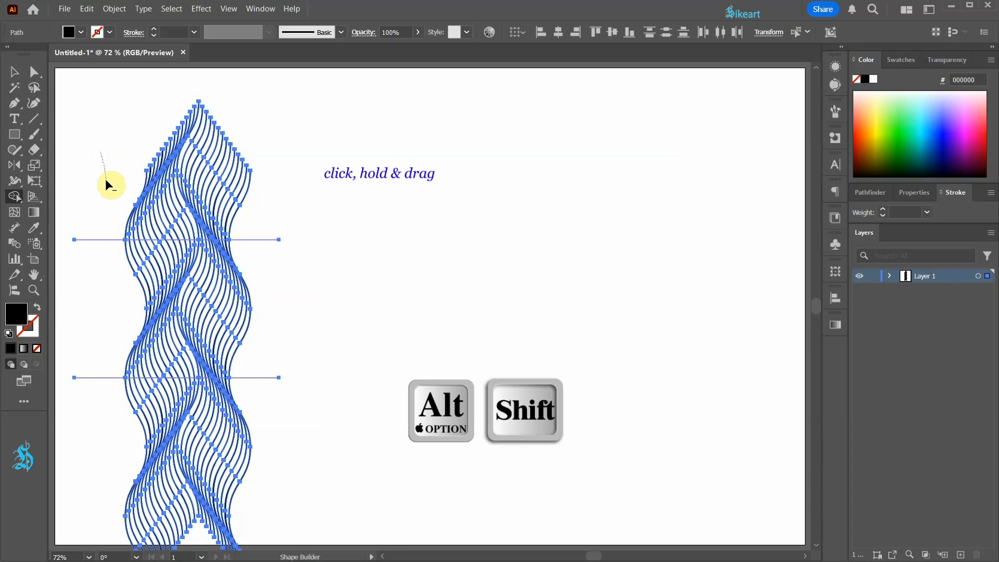
pyautogui.moveTo(105, 179)
pyautogui.mouseDown()
pyautogui.moveTo(127, 197)
pyautogui.moveTo(279, 232)
pyautogui.mouseUp()
pyautogui.moveTo(151, 122); pyautogui.dragTo(264, 190)
pyautogui.scroll(-3, 131, 319)
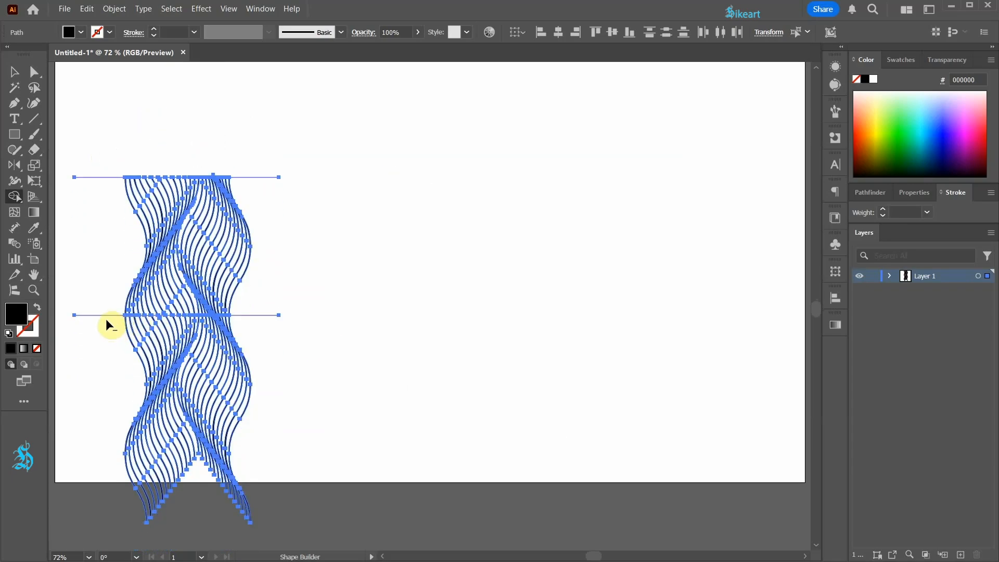
pyautogui.moveTo(107, 320)
pyautogui.mouseDown()
pyautogui.moveTo(216, 444)
pyautogui.moveTo(378, 530)
pyautogui.mouseUp()
# Erase the small leftover wave fragments sticking out beyond the upper and lower pink lines with Shape Builder
pyautogui.scroll(5, 200, 182)
pyautogui.scroll(5, 345, 167)
pyautogui.moveTo(291, 120); pyautogui.dragTo(361, 183)
pyautogui.scroll(-6, 323, 154)
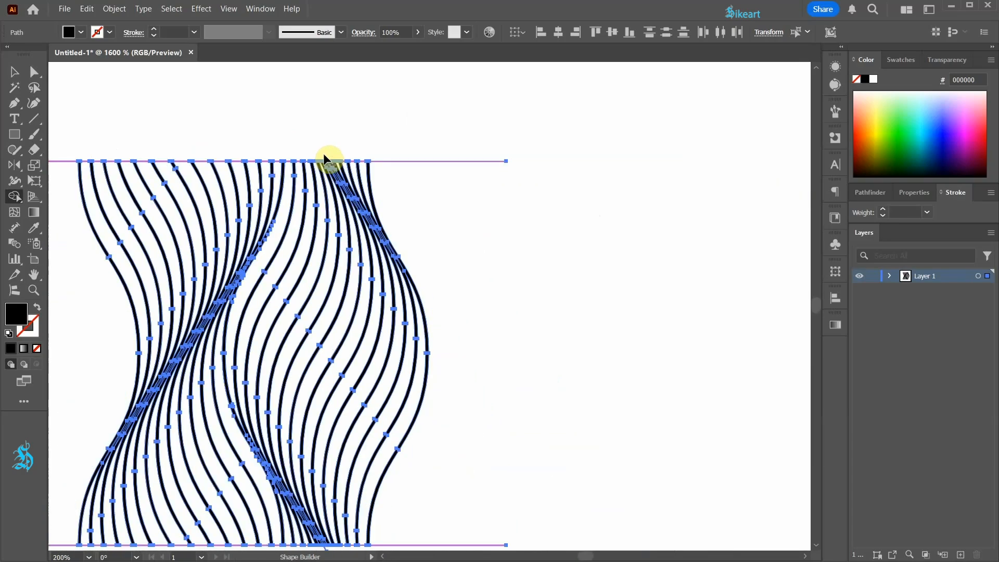
pyautogui.scroll(-2, 323, 155)
pyautogui.scroll(5, 331, 367)
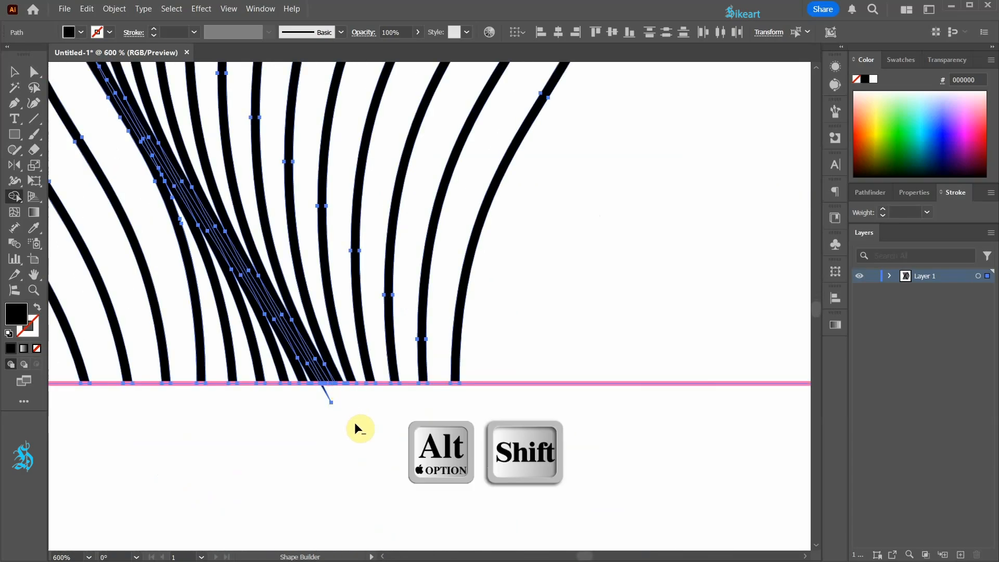
pyautogui.moveTo(294, 401); pyautogui.dragTo(290, 392)
pyautogui.scroll(-2, 290, 393)
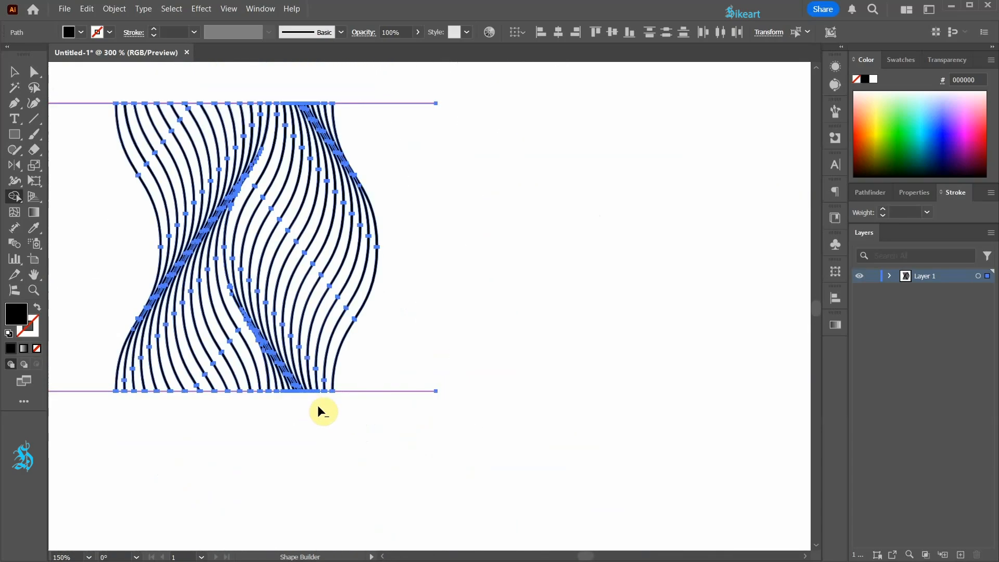
# Delete both pink guide lines, leaving only the trimmed wave tile
pyautogui.press('v')
pyautogui.click(483, 393)
pyautogui.moveTo(442, 420); pyautogui.dragTo(404, 81)
pyautogui.press('Delete')
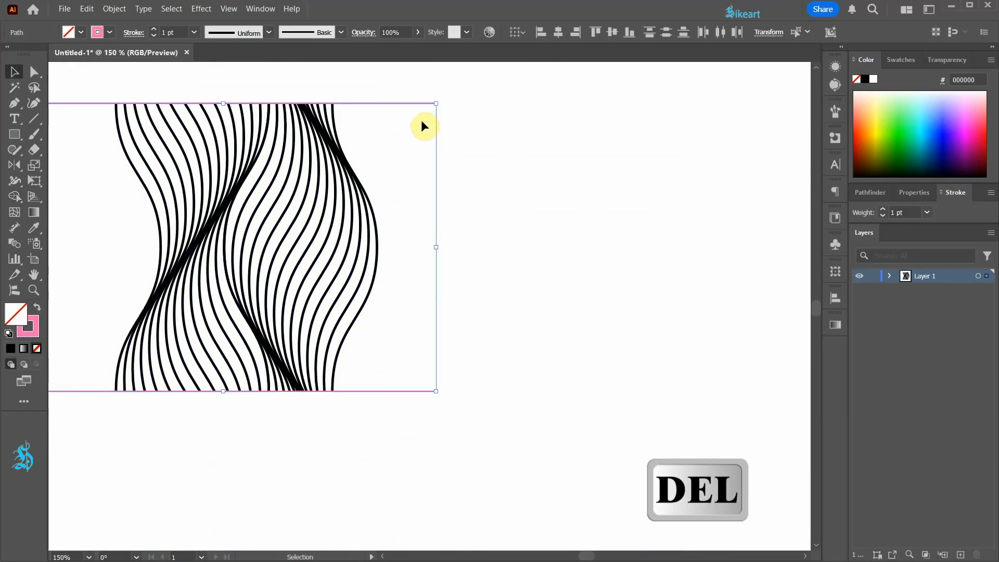
pyautogui.scroll(-3, 442, 156)
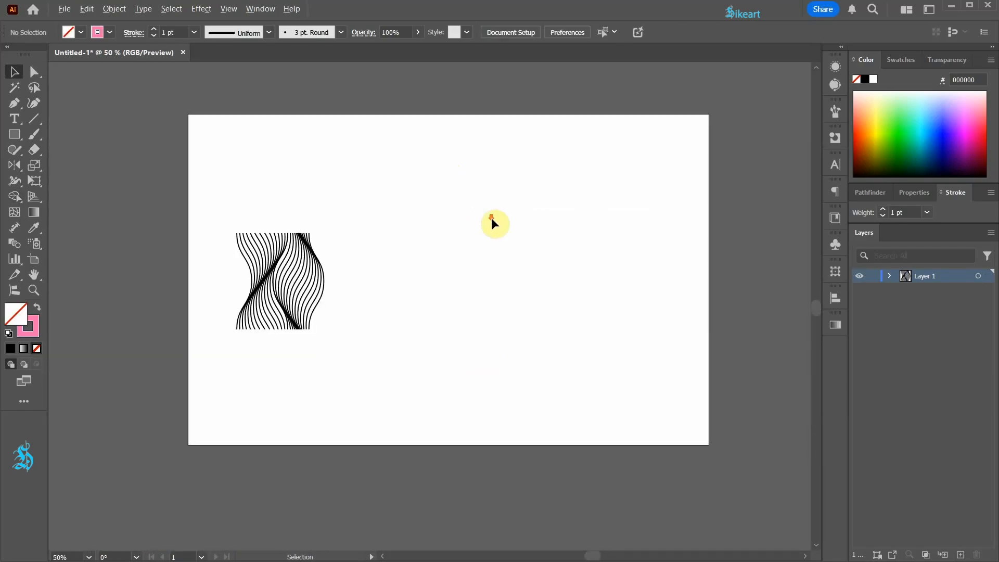
# Add the trimmed wave tile to the swatches as a new pattern, and delete the original tile from the artboard
pyautogui.moveTo(213, 206); pyautogui.dragTo(407, 360)
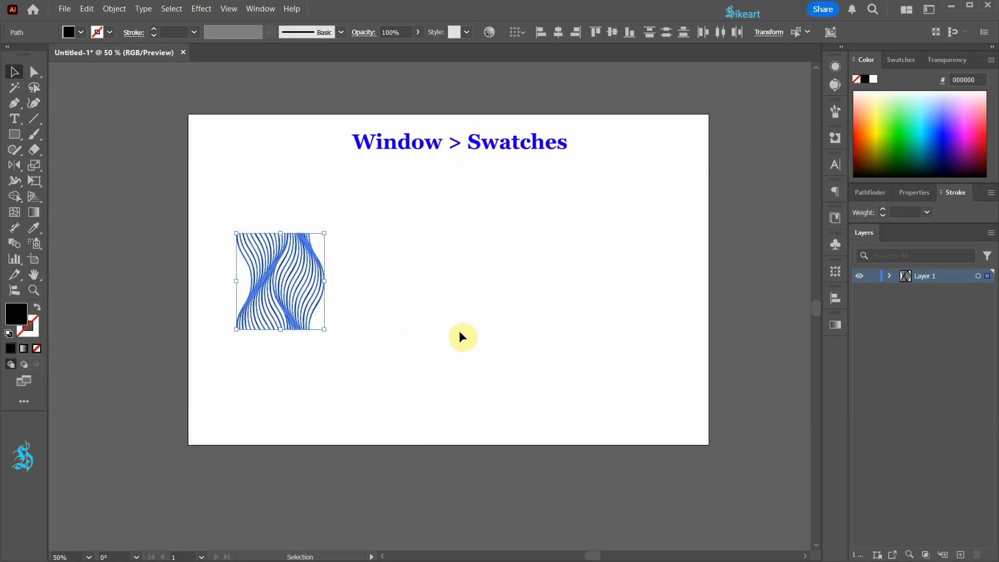
pyautogui.click(911, 61)
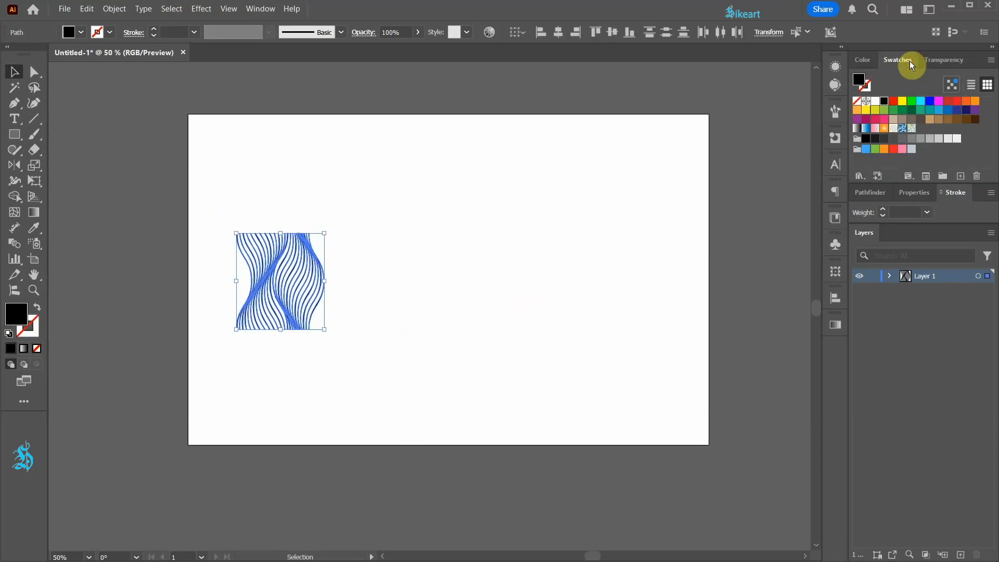
pyautogui.moveTo(293, 267); pyautogui.dragTo(786, 206)
pyautogui.moveTo(883, 170); pyautogui.dragTo(921, 132)
pyautogui.press('Delete')
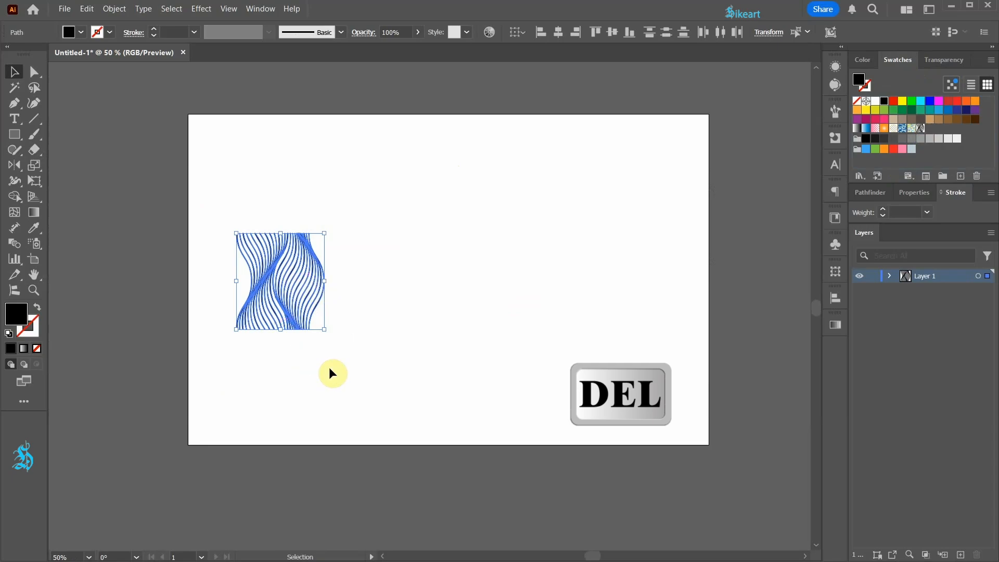
# Draw a rectangle covering the whole artboard and fill it with the new wave pattern swatch
pyautogui.hotkey('ctrl', '0')
pyautogui.press('m')
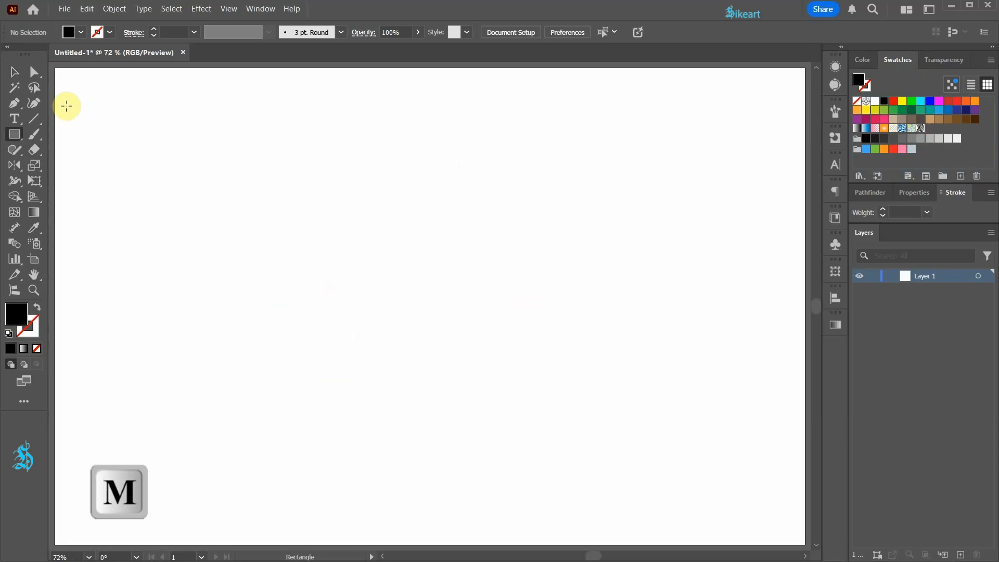
pyautogui.moveTo(55, 69); pyautogui.dragTo(803, 541)
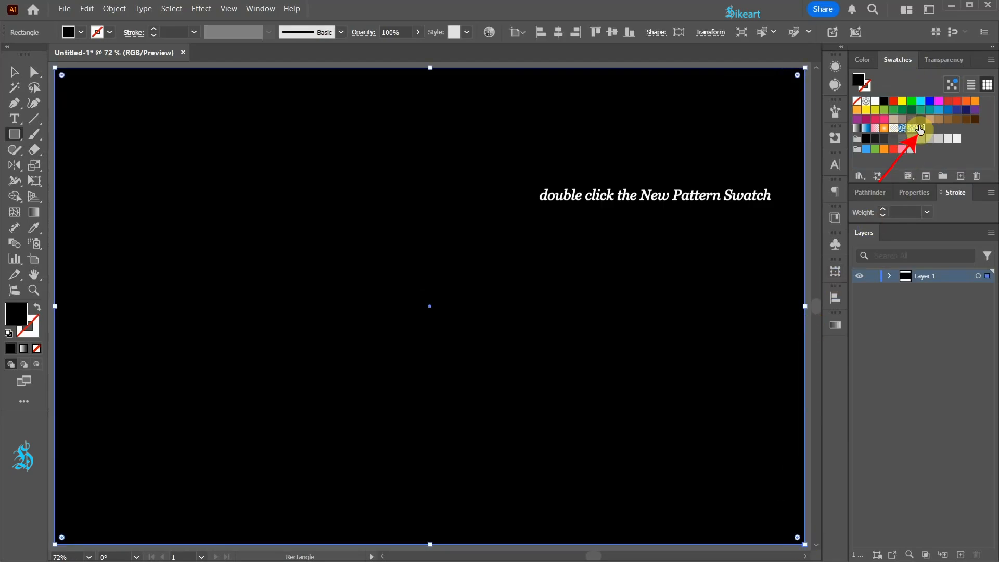
pyautogui.click(920, 129)
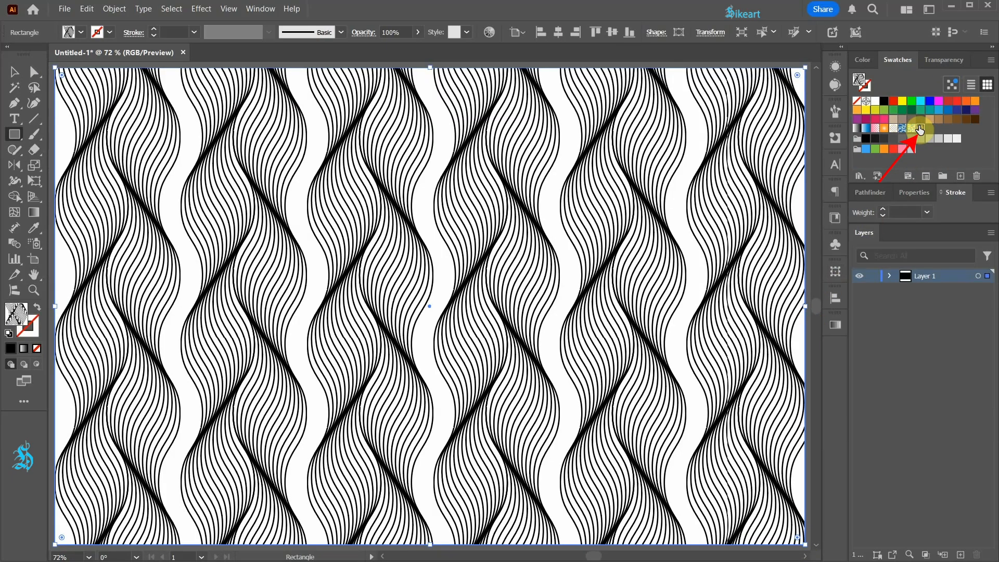
# Edit the wave pattern swatch, set its tile width to 201 px so neighbouring braids overlap, and exit pattern editing
pyautogui.doubleClick(919, 129)
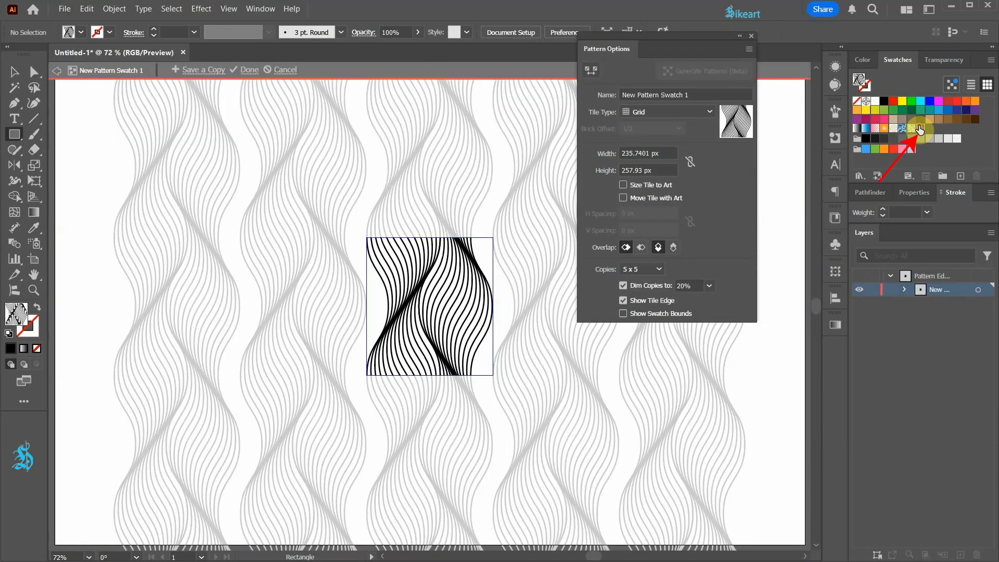
pyautogui.scroll(3, 475, 301)
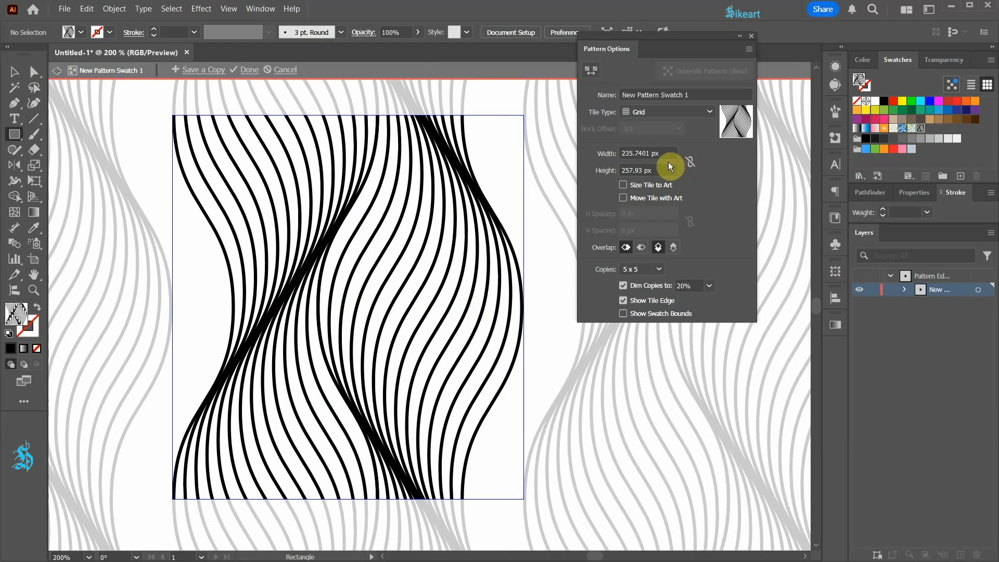
pyautogui.moveTo(653, 153); pyautogui.dragTo(602, 152)
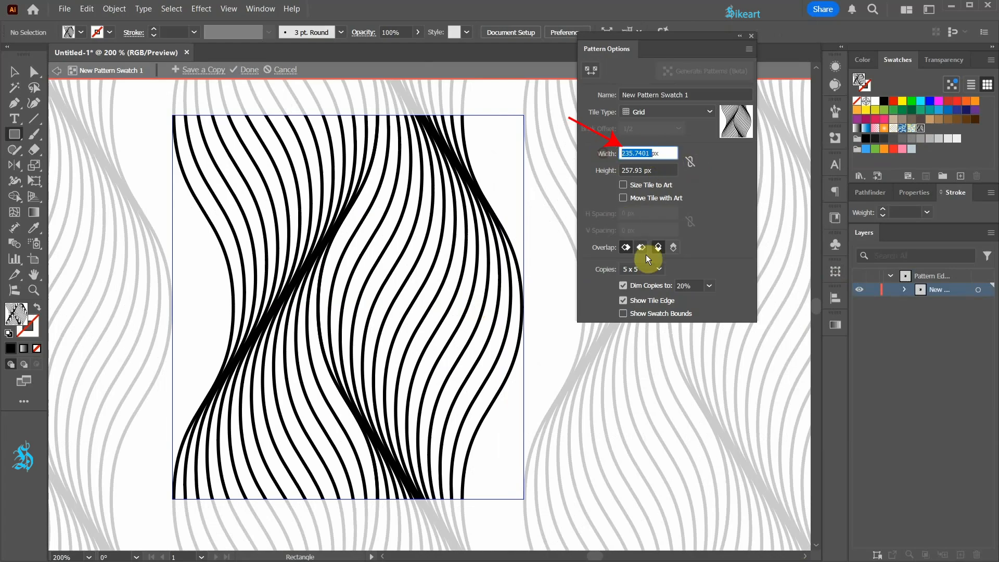
pyautogui.write('213')
pyautogui.press('Return')
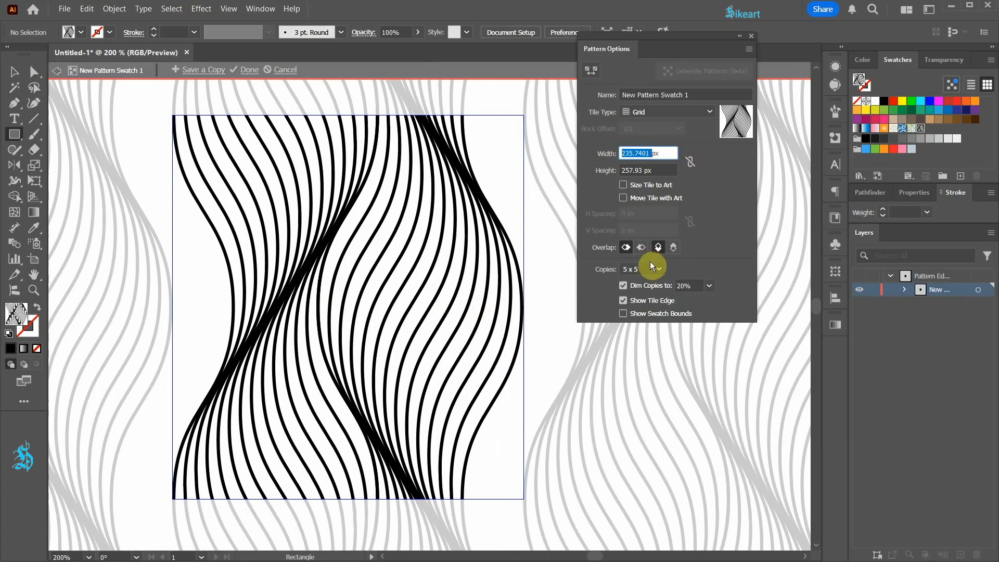
pyautogui.press('Down')
pyautogui.press('Down')
pyautogui.press('Down')
pyautogui.press('Down')
pyautogui.press('Down')
pyautogui.press('Down')
pyautogui.press('Down')
pyautogui.press('Down')
pyautogui.press('Down')
pyautogui.press('Down')
pyautogui.press('Down')
pyautogui.press('Down')
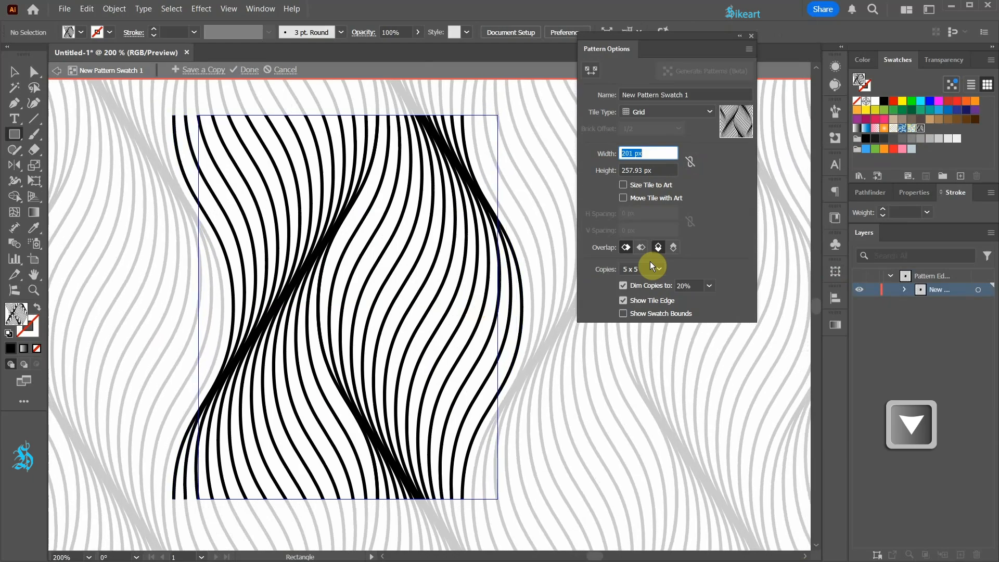
pyautogui.click(11, 76)
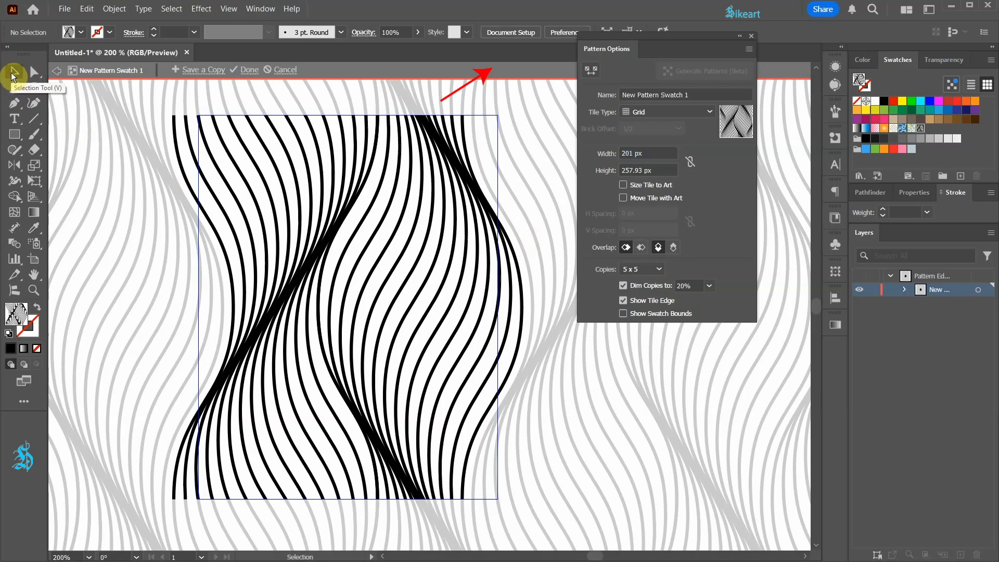
pyautogui.click(527, 73)
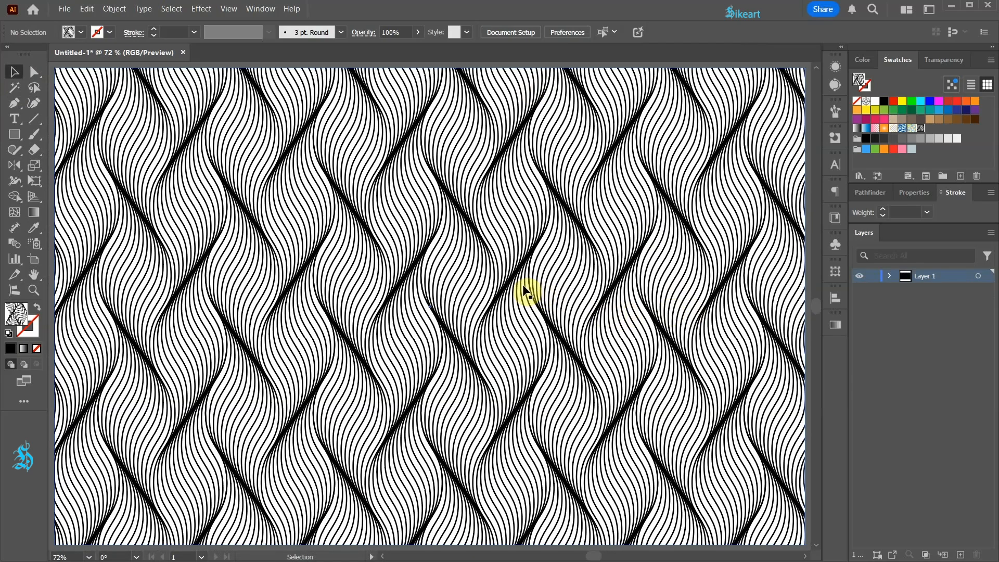
# Scale the rectangle's pattern uniformly to 140% with Transform Objects off and Transform Patterns on
pyautogui.click(526, 291)
pyautogui.press('s')
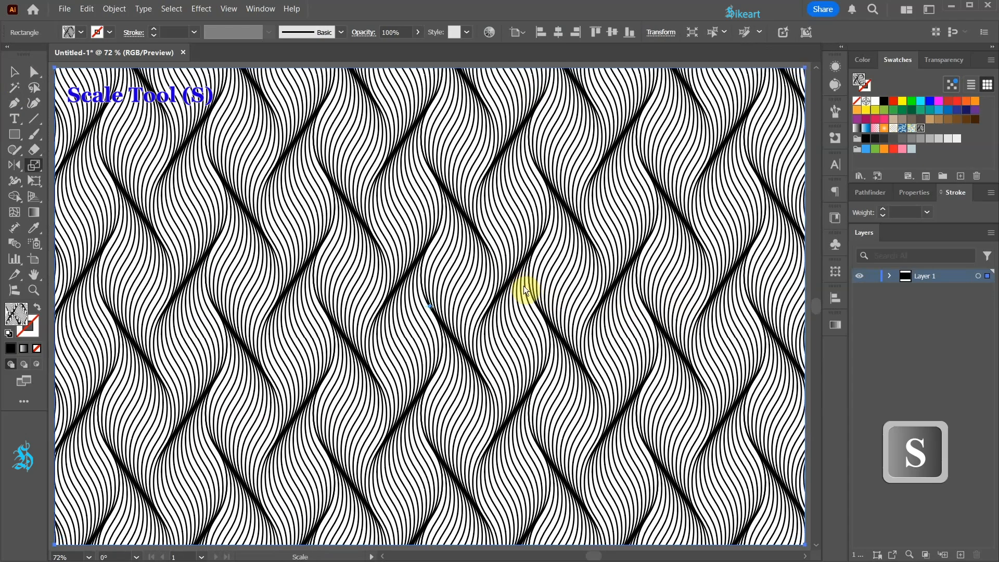
pyautogui.press('Return')
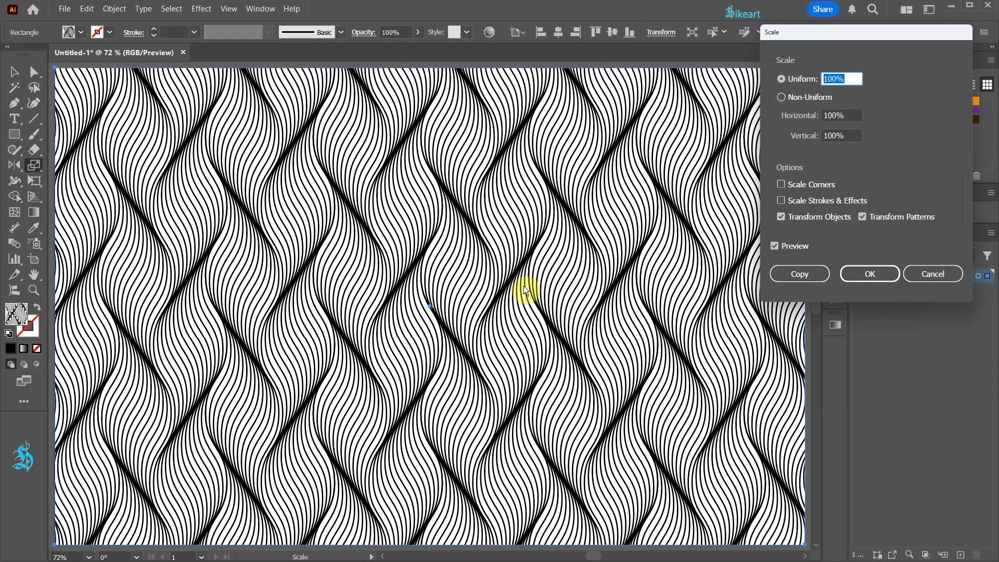
pyautogui.click(782, 217)
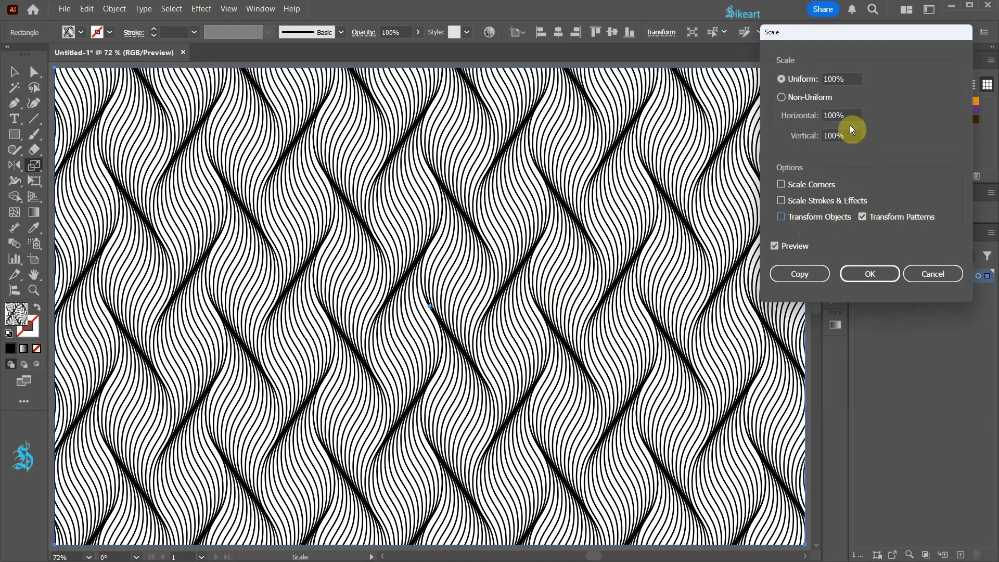
pyautogui.doubleClick(848, 83)
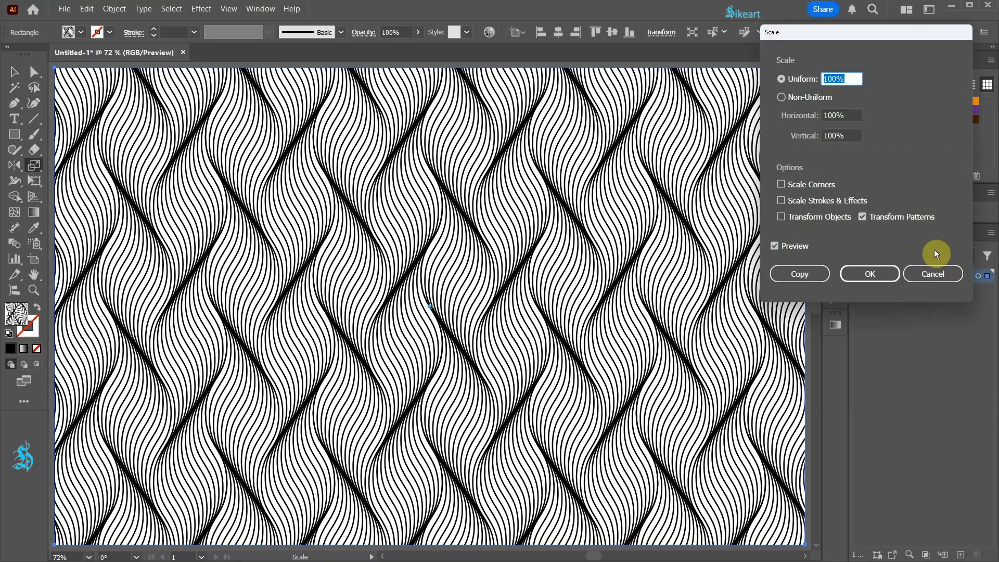
pyautogui.press('Down')
pyautogui.press('Down')
pyautogui.press('Down')
pyautogui.press('Down')
pyautogui.press('Down')
pyautogui.press('Down')
pyautogui.press('Down')
pyautogui.press('Down')
pyautogui.press('Down')
pyautogui.press('Down')
pyautogui.press('Down')
pyautogui.press('Up')
pyautogui.press('Up')
pyautogui.press('Up')
pyautogui.press('Up')
pyautogui.press('Up')
pyautogui.press('Up')
pyautogui.press('Up')
pyautogui.press('Up')
pyautogui.press('Up')
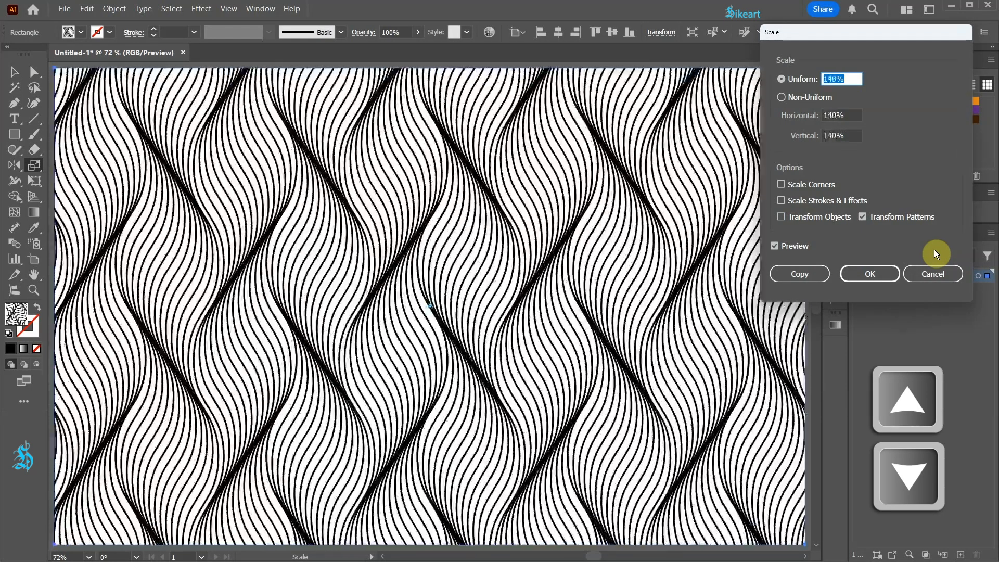
pyautogui.click(891, 276)
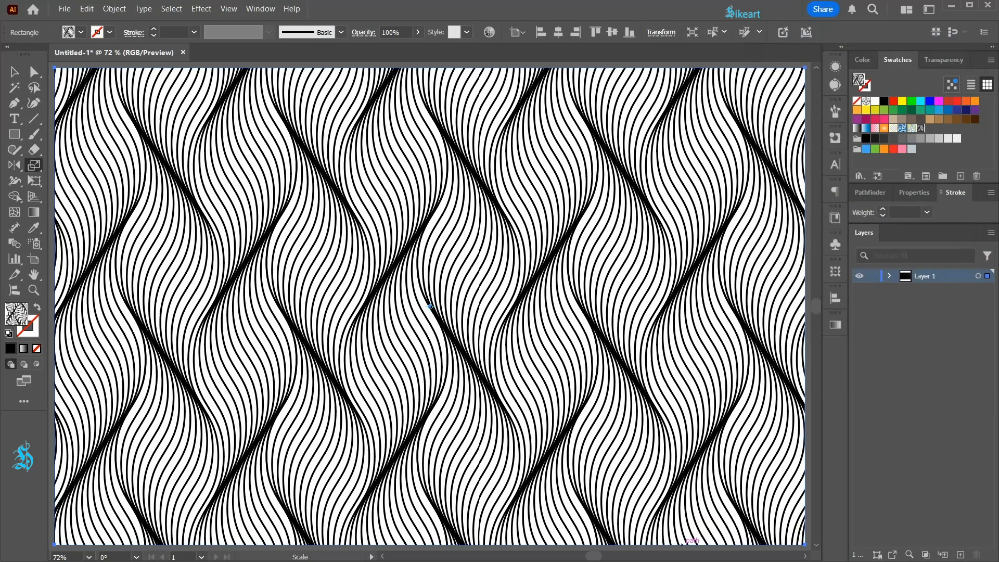